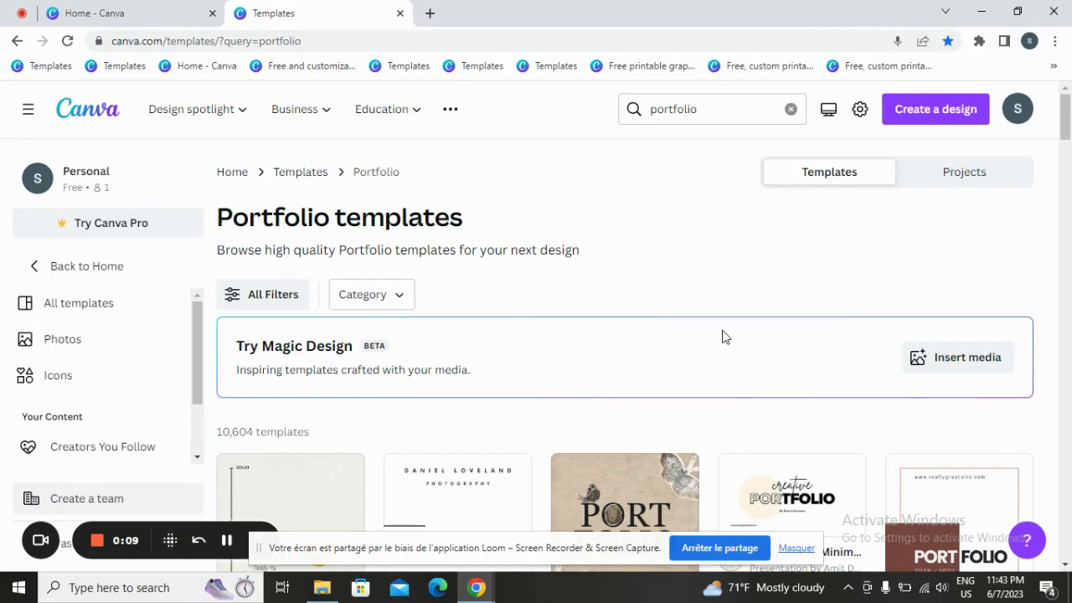
- Switch to the 'Home - Canva' tab and advance through the suggested design types carousel
left_click(126, 13)
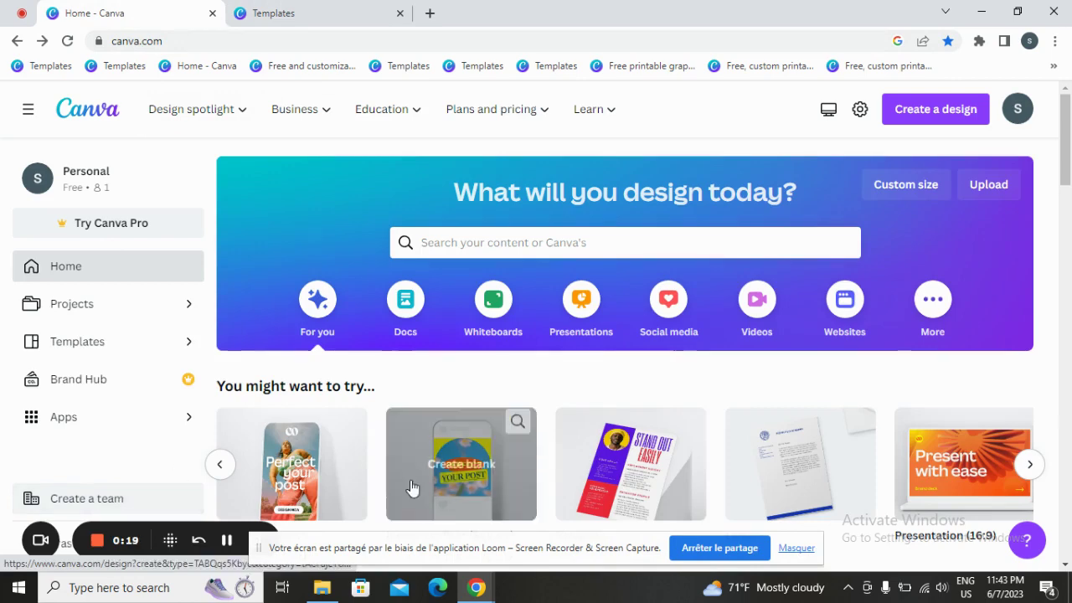
scroll(249, 421, "down", 2)
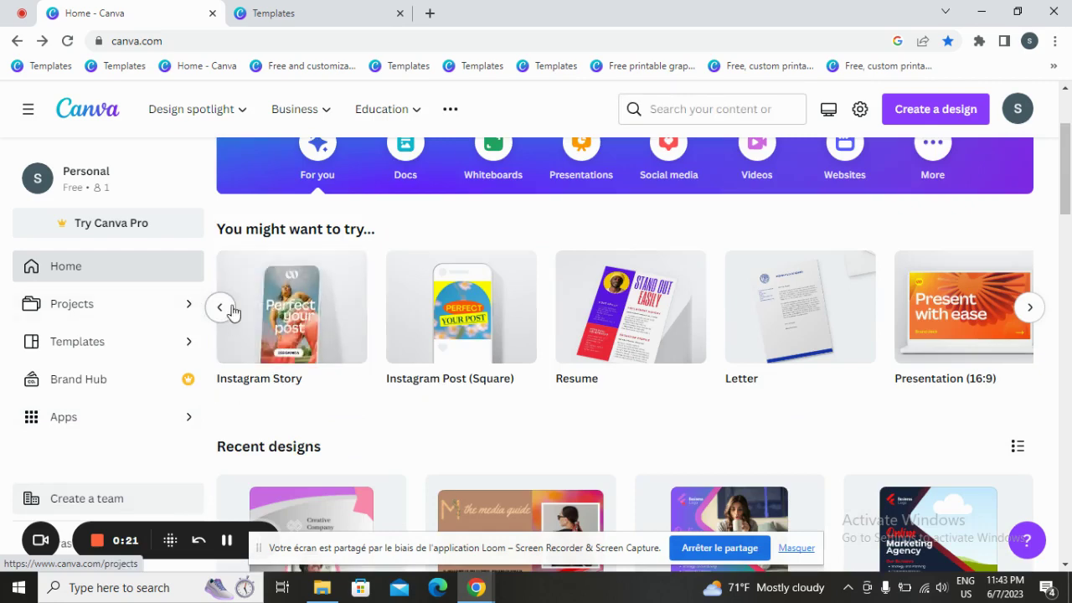
left_click(221, 310)
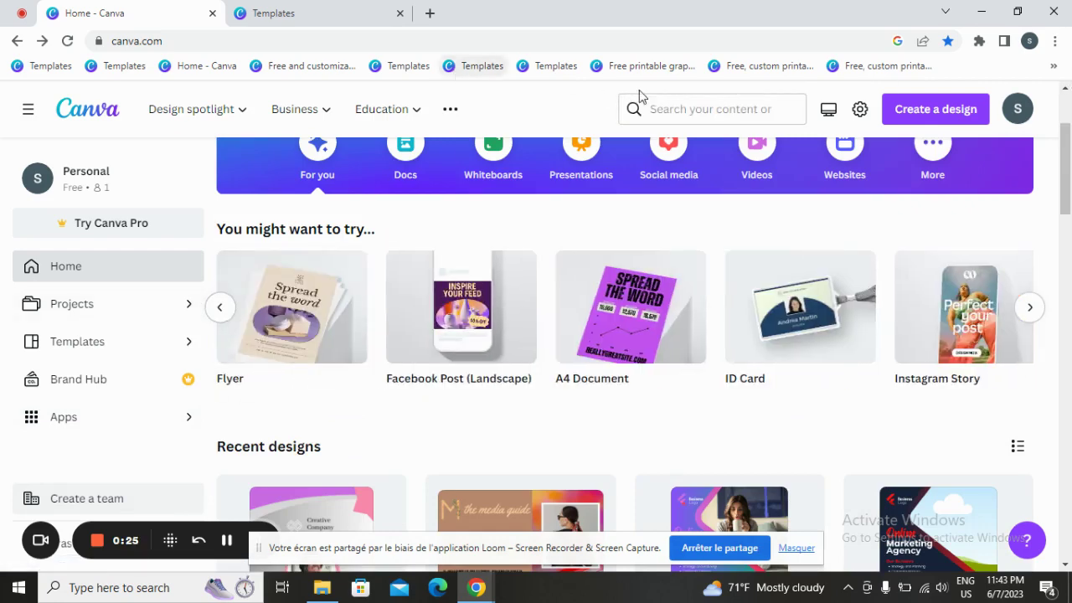
left_click(1032, 308)
left_click(1031, 308)
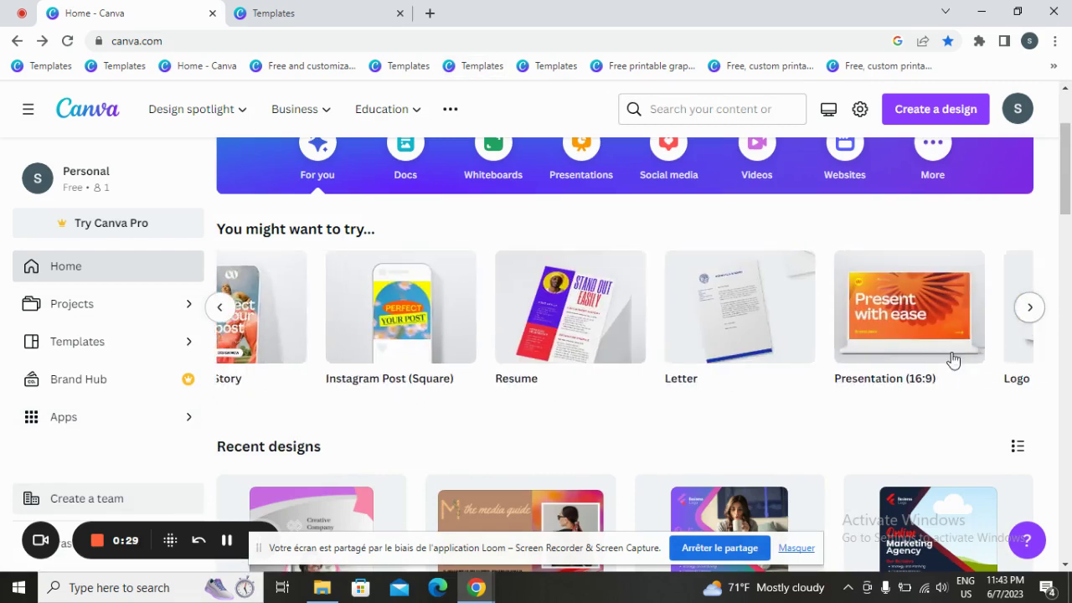
- Scroll down through the recent designs on the home page and back to the top
scroll(758, 429, "up", 1)
scroll(748, 448, "up", 1)
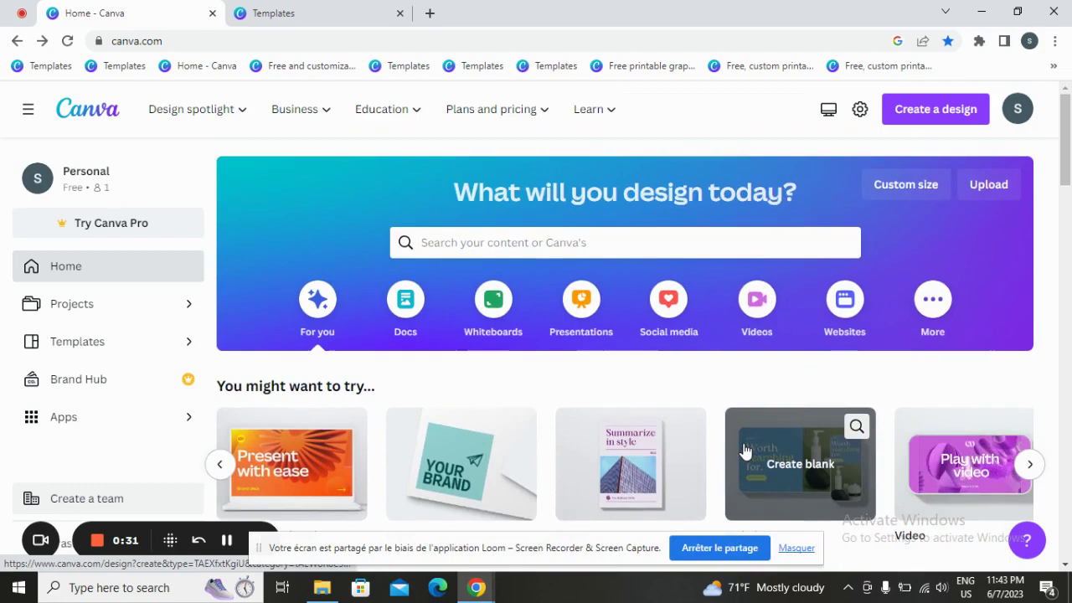
scroll(744, 450, "down", 10)
scroll(742, 449, "down", 2)
scroll(743, 450, "down", 2)
scroll(746, 452, "down", 3)
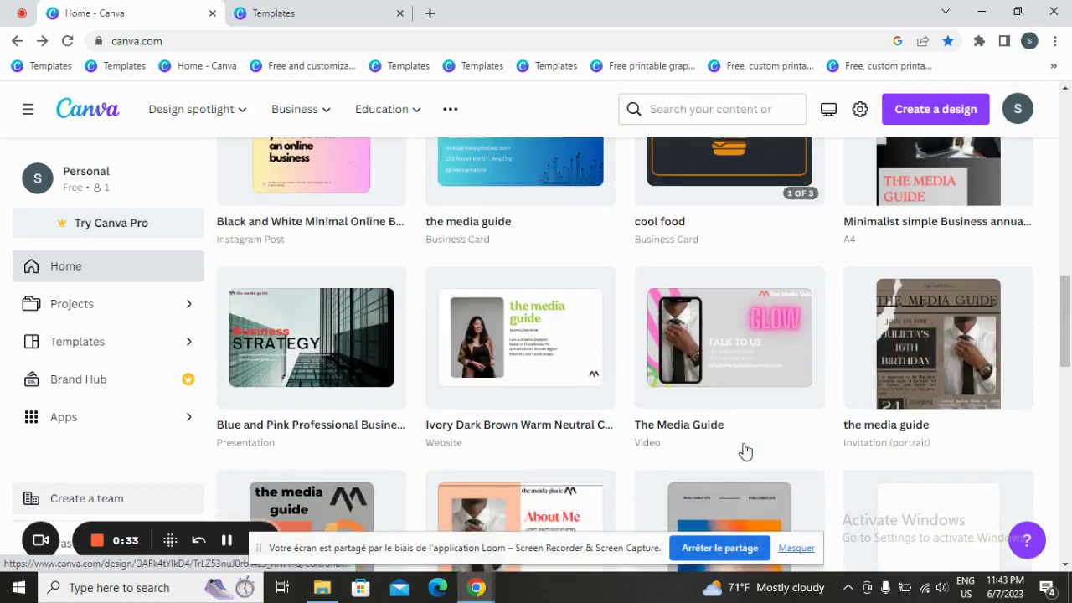
scroll(744, 451, "down", 3)
scroll(743, 450, "down", 3)
scroll(742, 451, "down", 1)
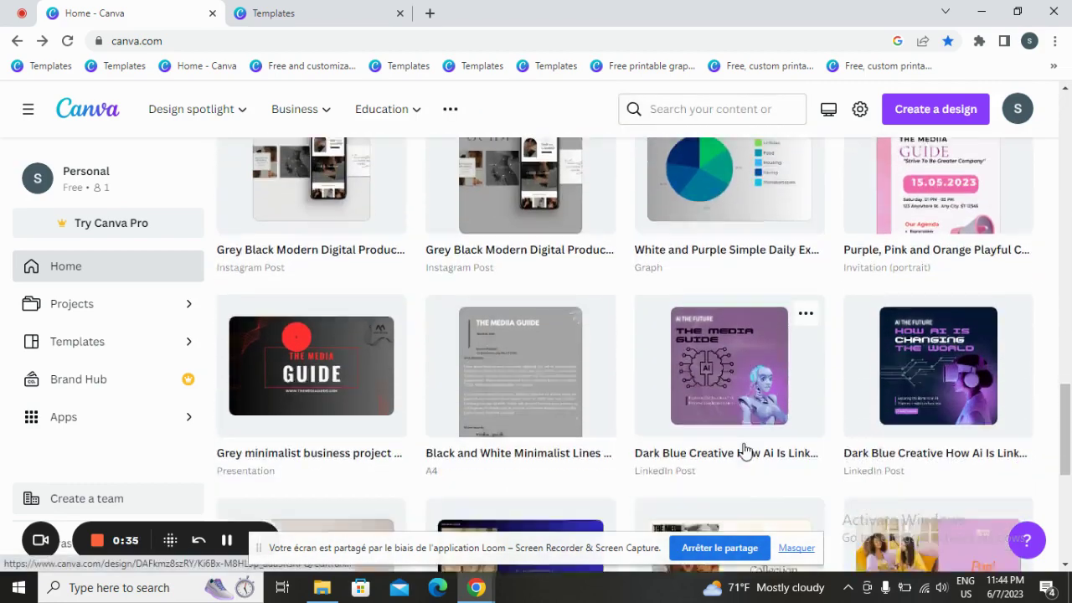
scroll(744, 452, "down", 4)
scroll(744, 451, "down", 1)
scroll(744, 452, "down", 3)
scroll(745, 452, "down", 2)
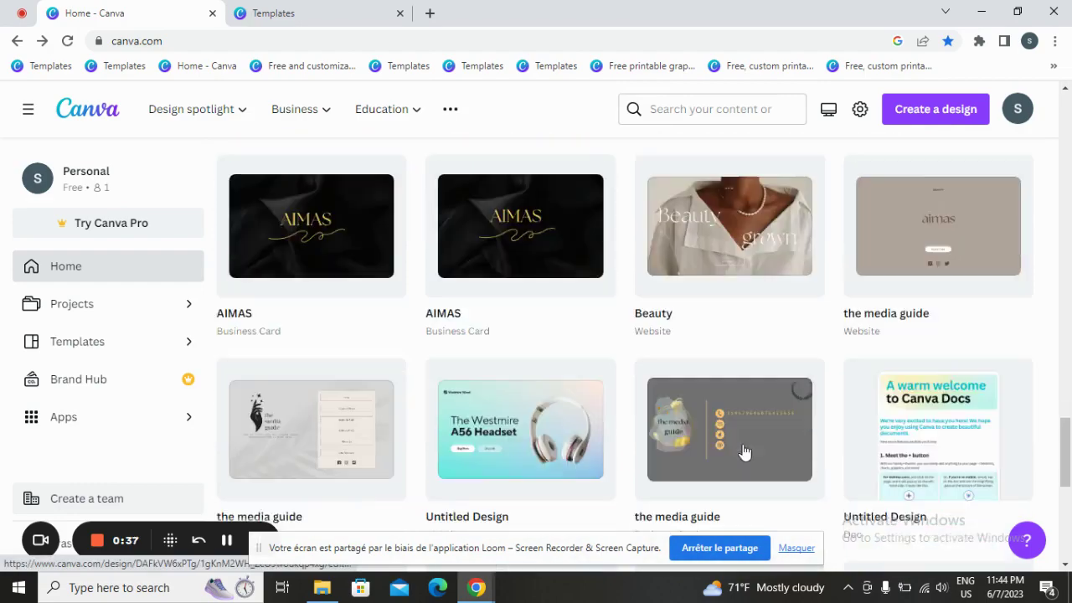
scroll(745, 452, "down", 2)
scroll(745, 451, "up", 3)
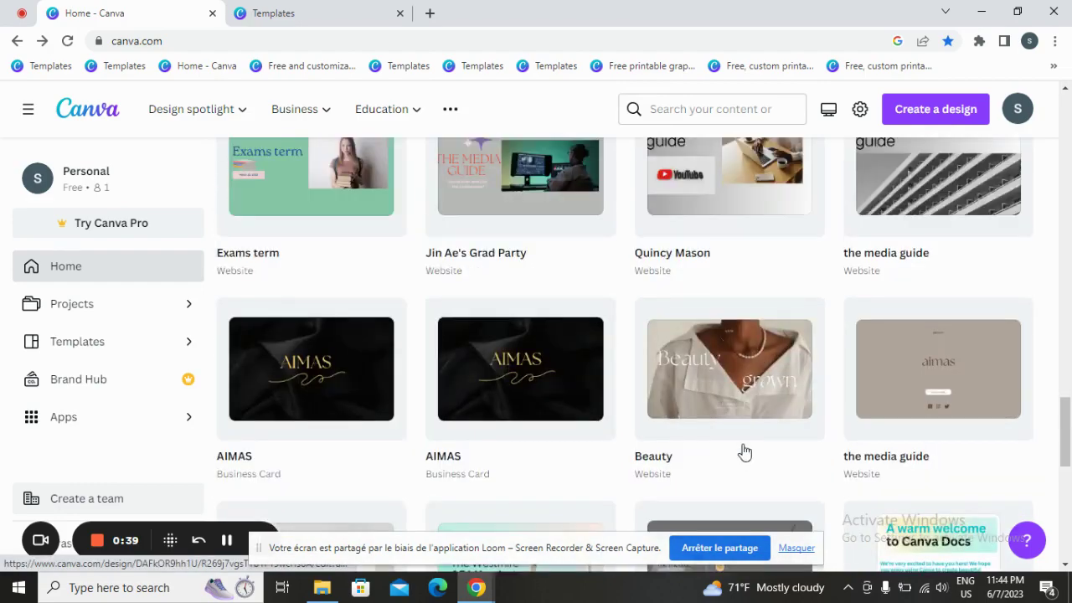
scroll(744, 452, "up", 3)
scroll(744, 452, "up", 3)
scroll(745, 452, "up", 2)
scroll(744, 451, "up", 3)
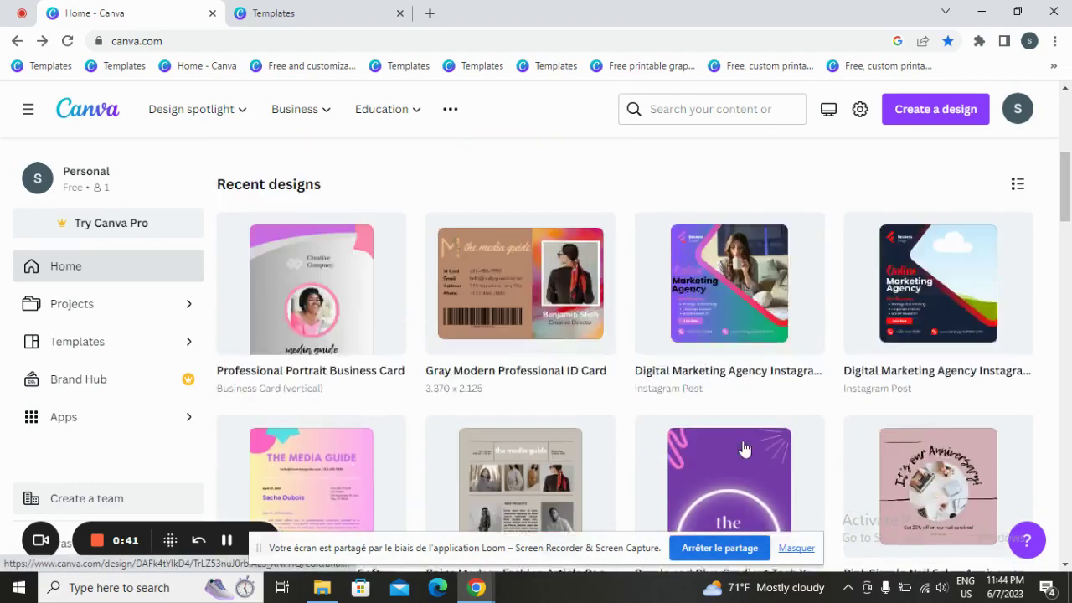
scroll(745, 445, "up", 5)
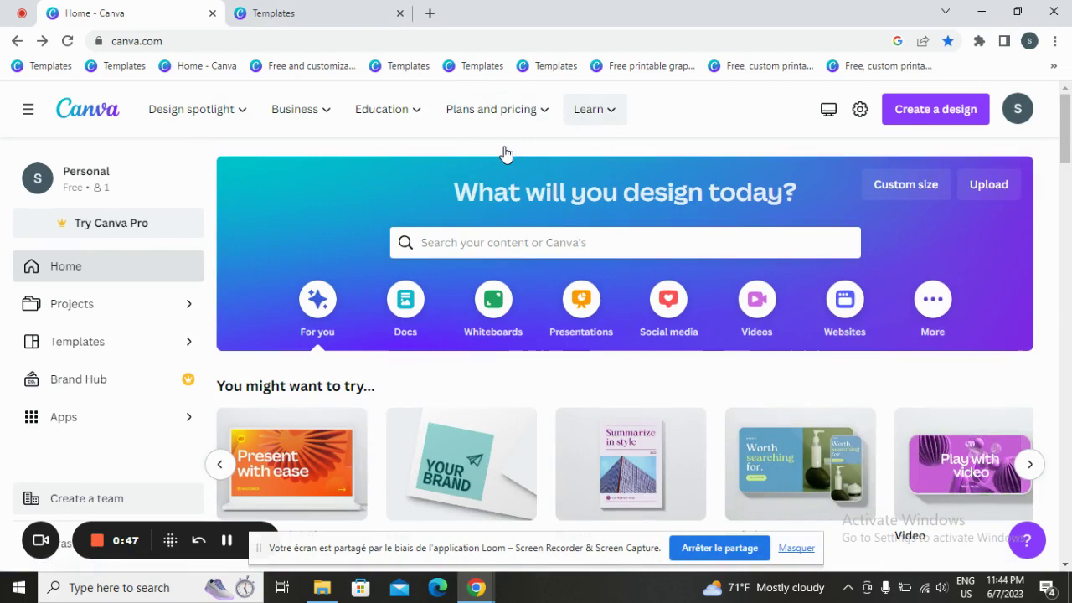
scroll(573, 391, "down", 3)
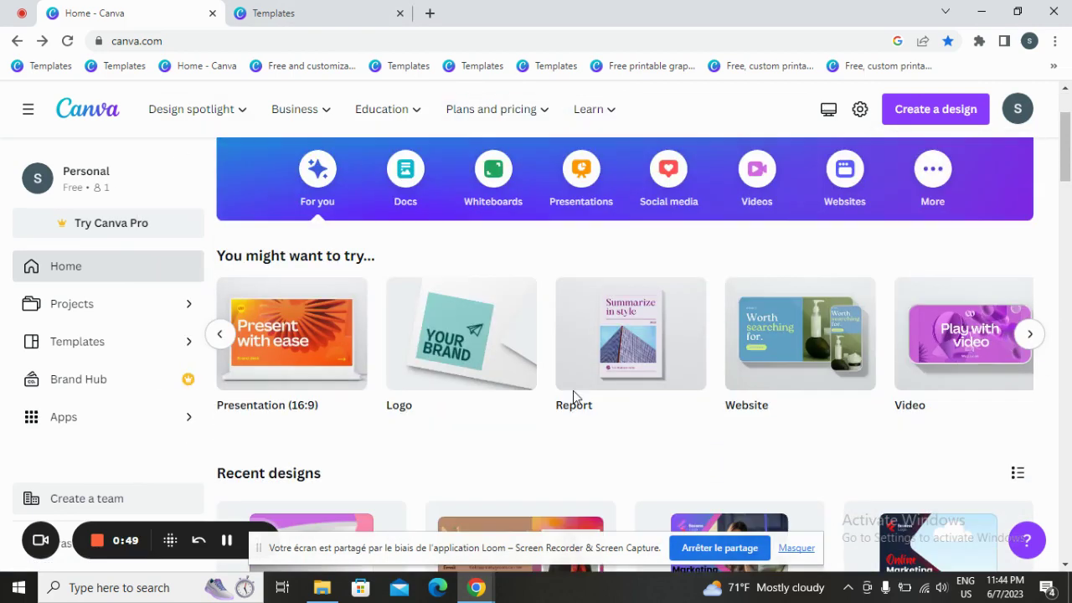
scroll(503, 330, "up", 3)
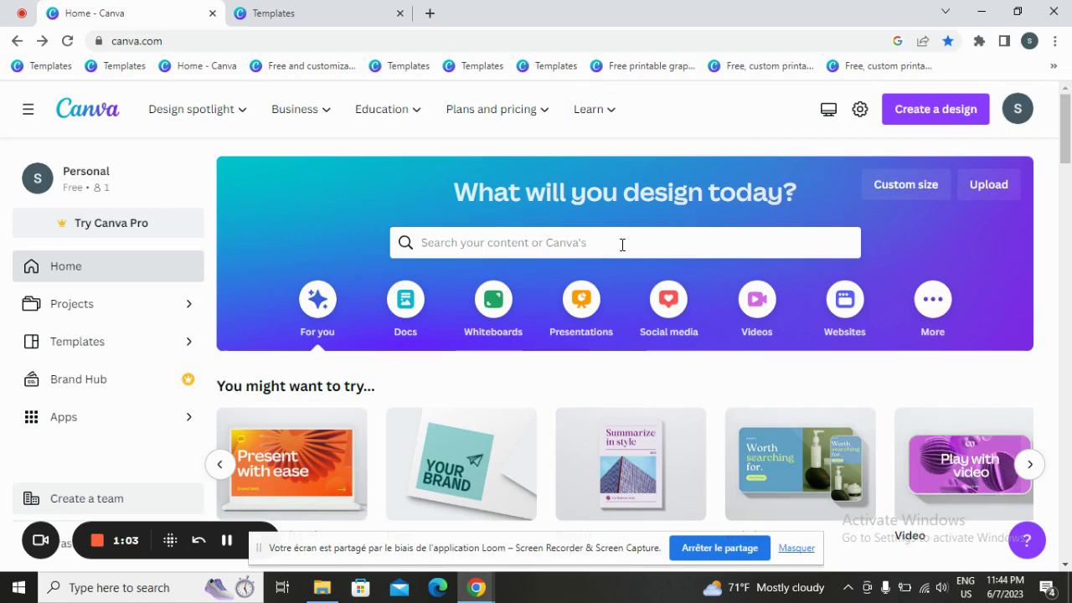
left_click(218, 465)
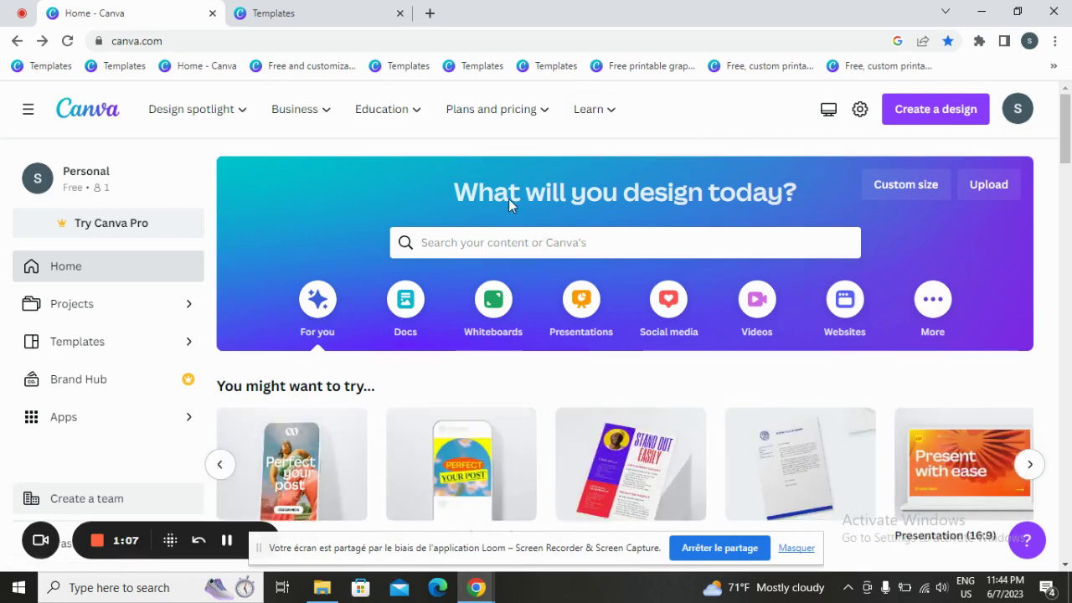
left_click(525, 241)
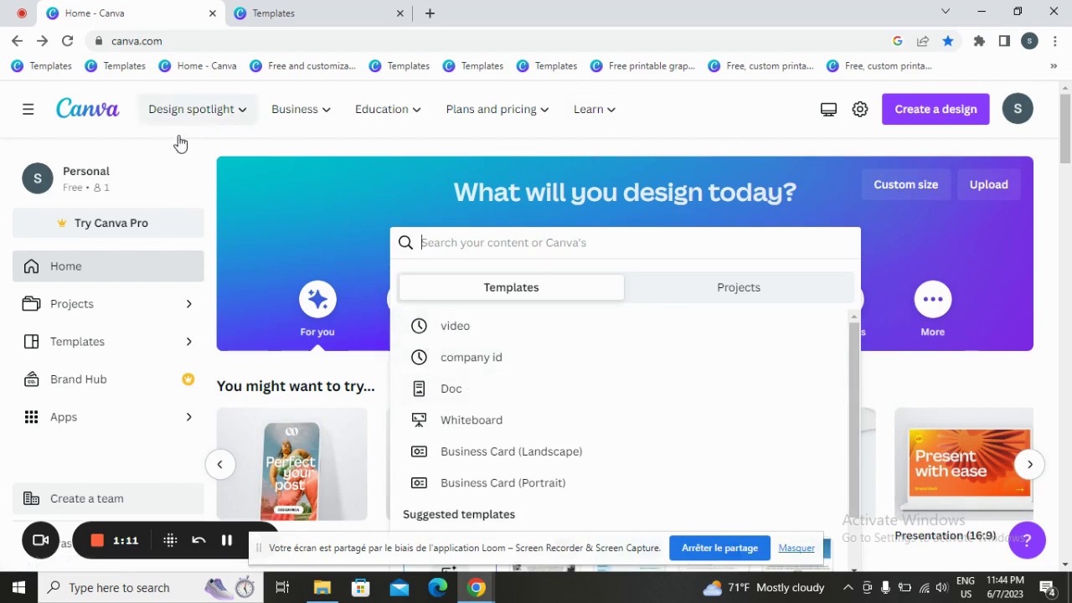
- Close the search suggestions and return to the 'portfolio' template results
left_click(198, 174)
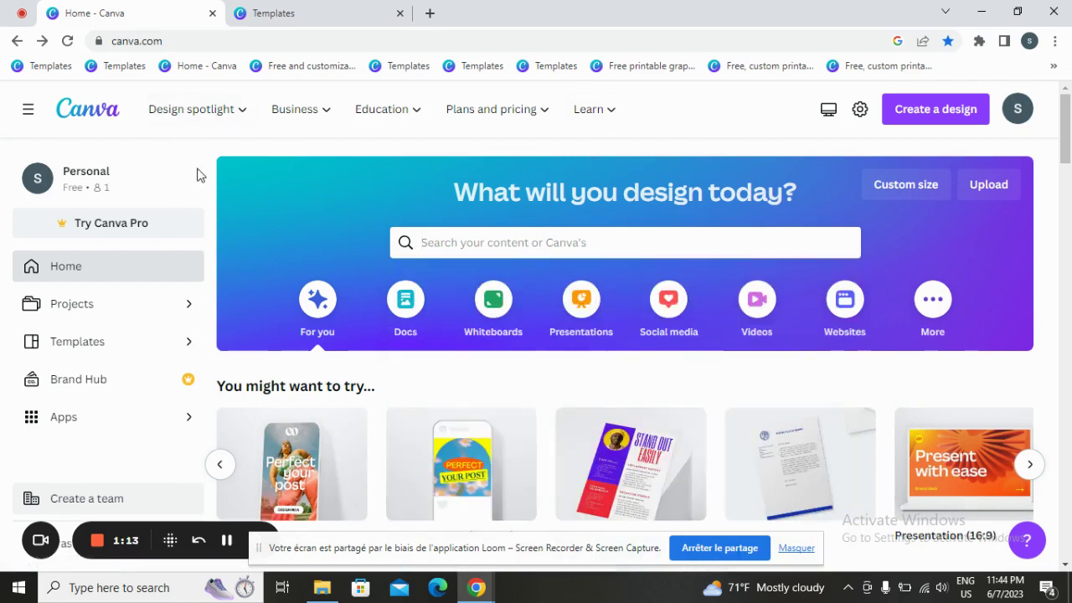
left_click(262, 8)
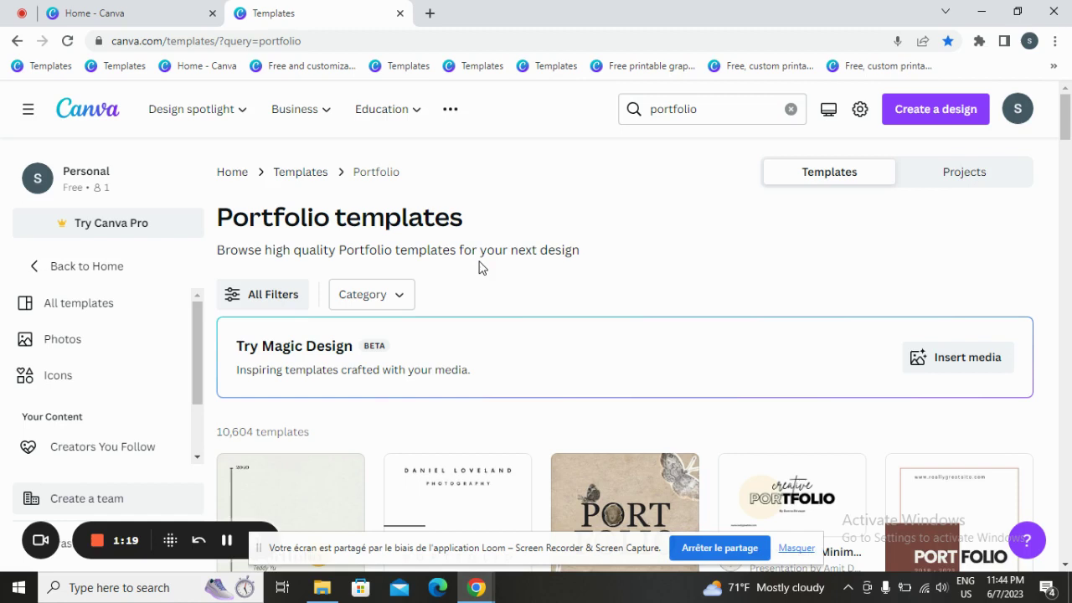
scroll(541, 325, "down", 2)
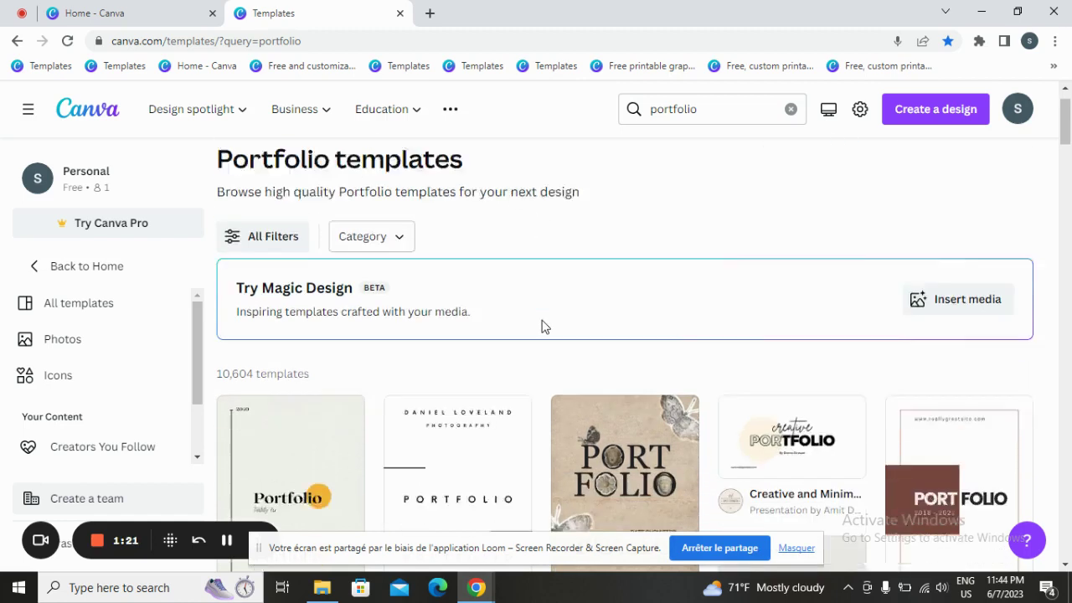
mouse_move(457, 400)
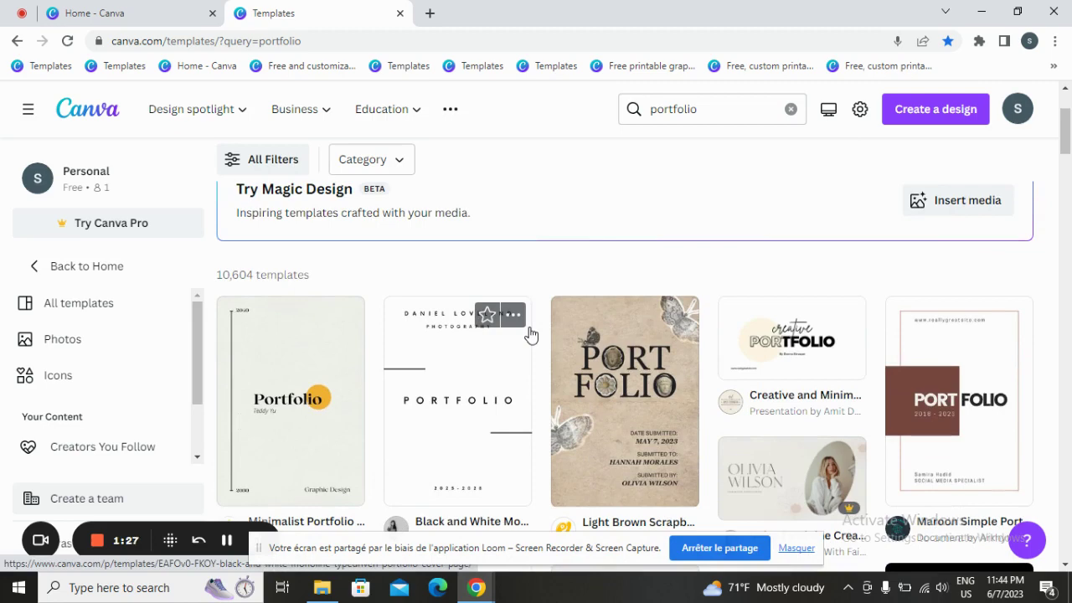
scroll(736, 380, "down", 2)
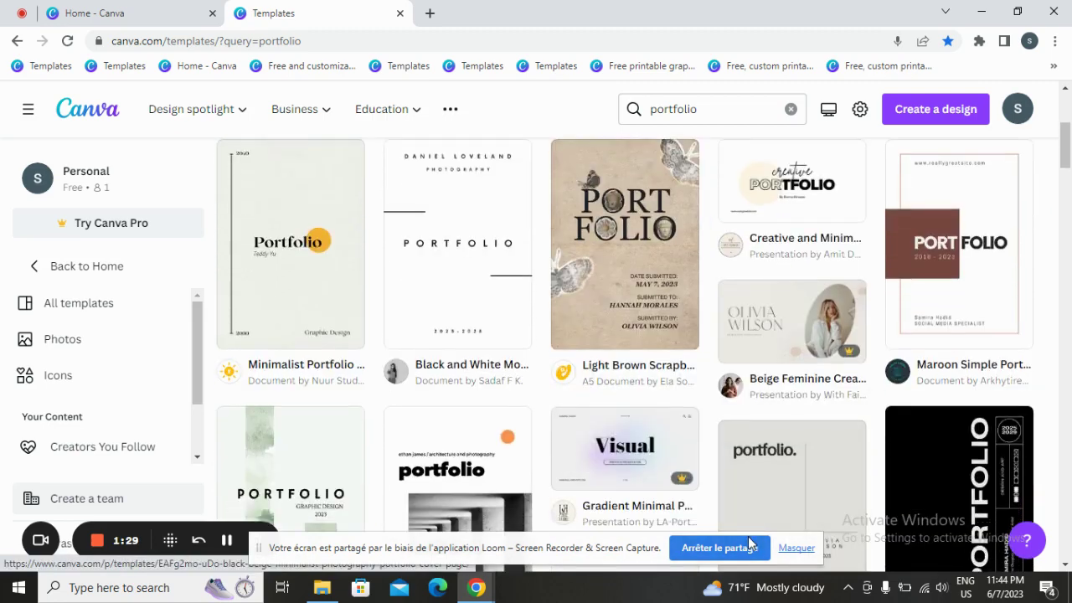
mouse_move(625, 401)
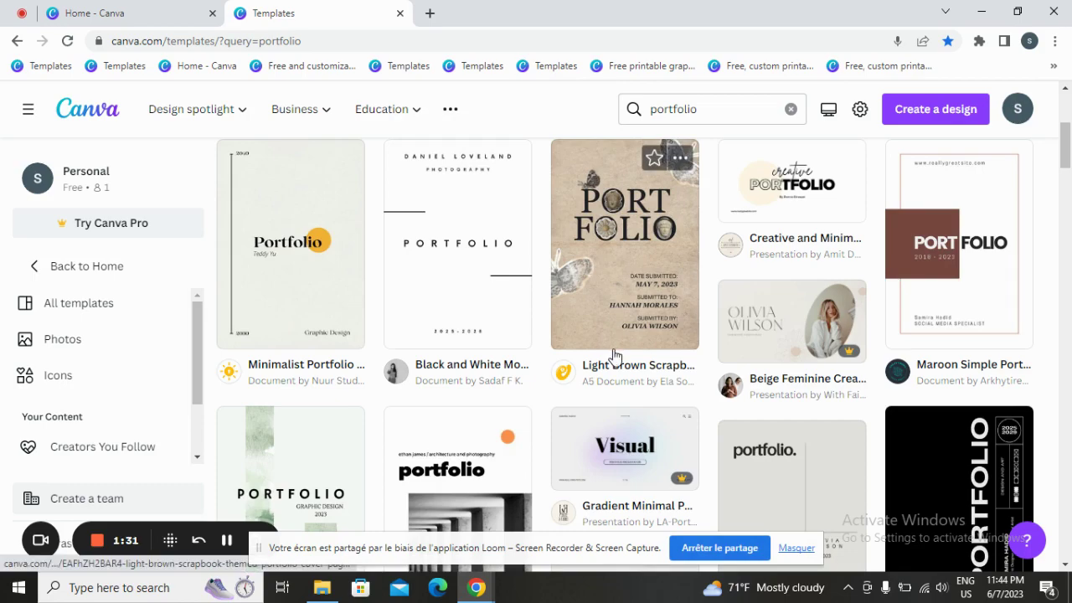
scroll(614, 356, "down", 1)
- Scroll through the 10,604 portfolio templates and back up to the first row
scroll(614, 356, "down", 2)
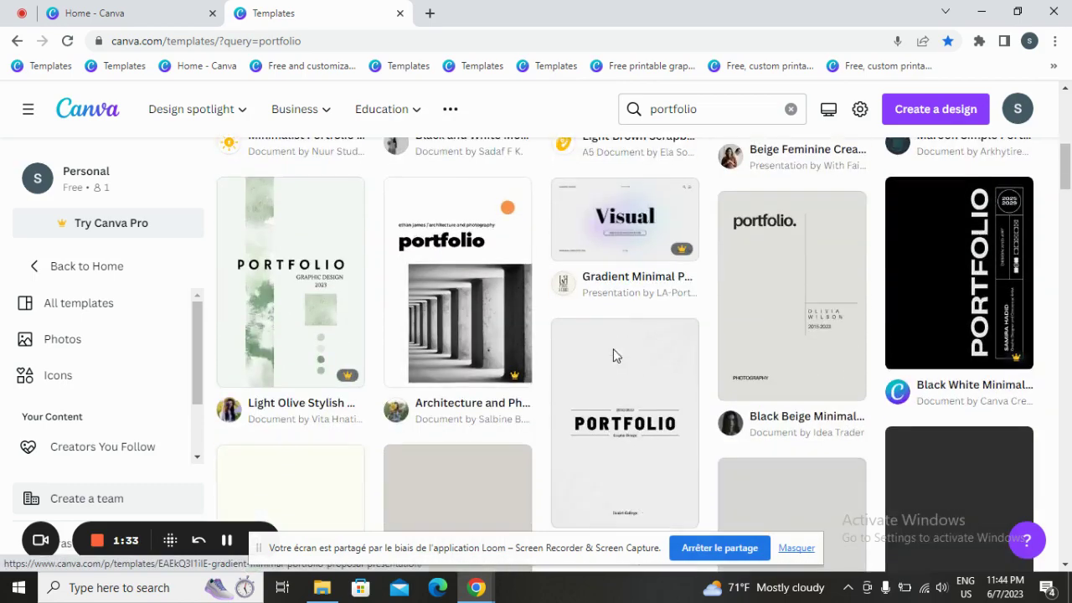
scroll(614, 356, "down", 3)
scroll(614, 356, "down", 2)
scroll(614, 356, "down", 2)
scroll(614, 356, "down", 2)
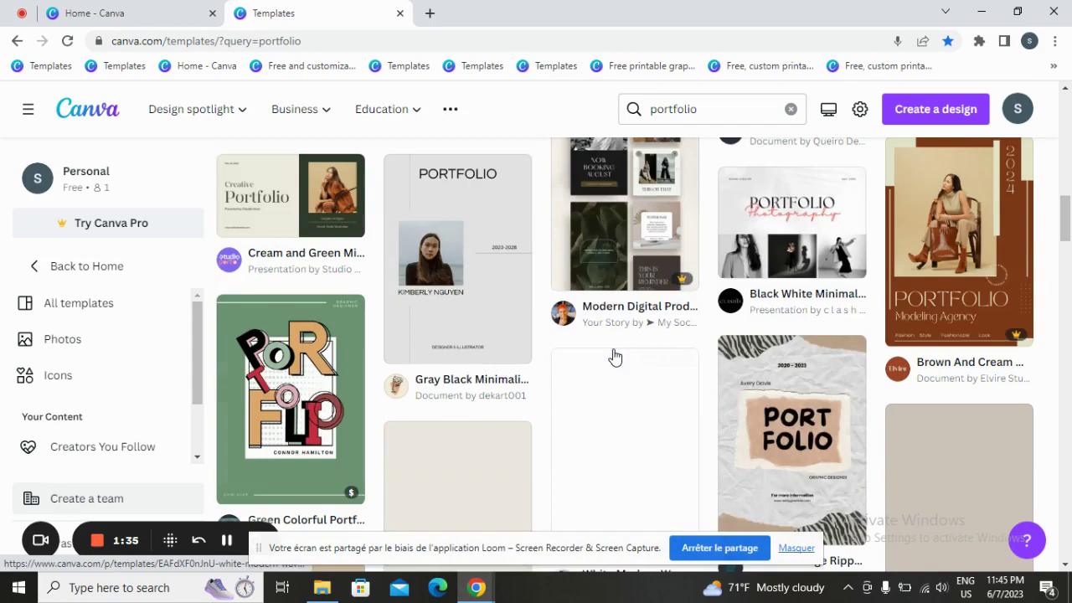
scroll(614, 356, "down", 3)
scroll(614, 356, "down", 1)
scroll(614, 356, "down", 3)
scroll(613, 356, "down", 1)
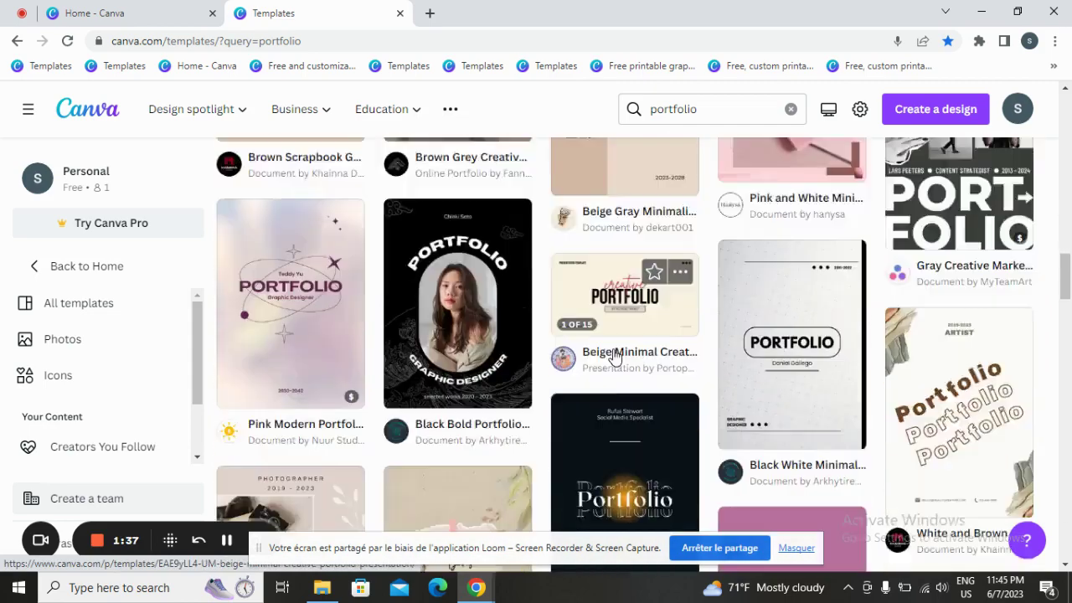
scroll(614, 356, "down", 2)
scroll(614, 355, "down", 1)
scroll(614, 356, "down", 2)
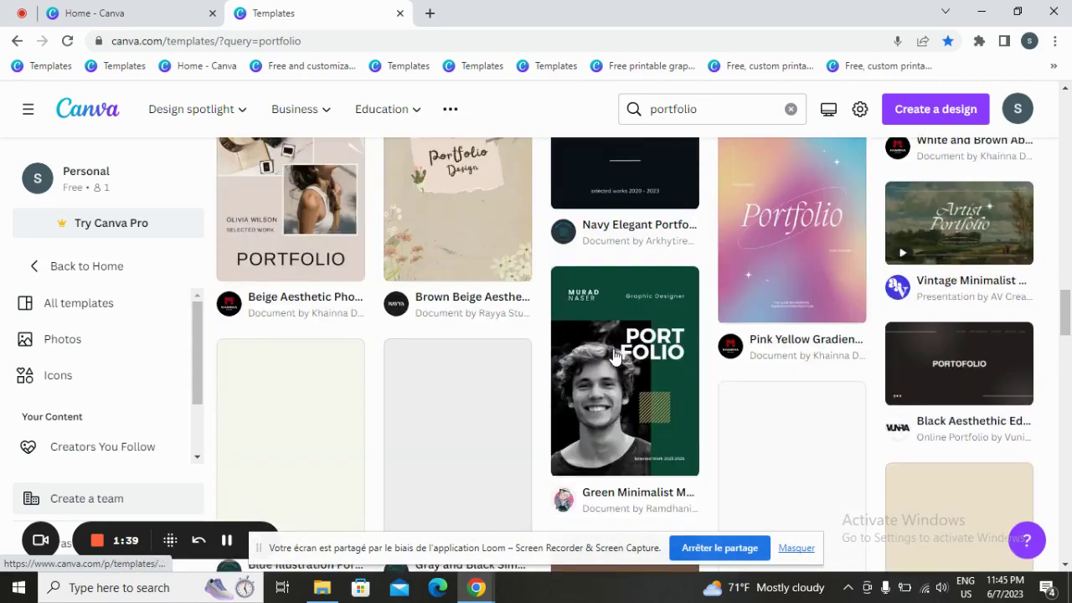
scroll(613, 355, "down", 4)
scroll(614, 356, "down", 2)
scroll(614, 356, "down", 2)
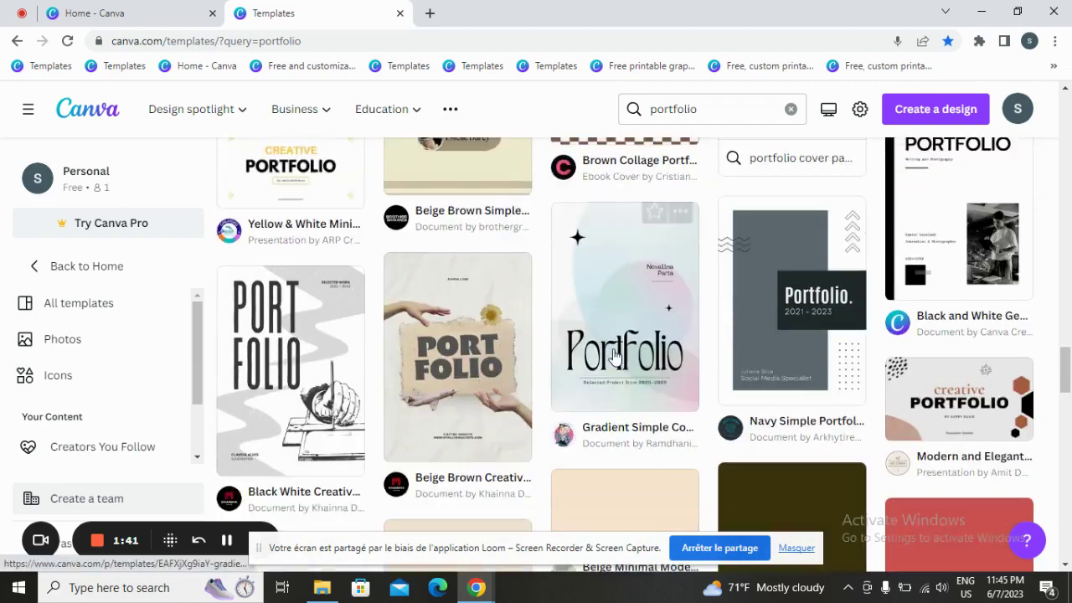
scroll(614, 356, "down", 1)
scroll(614, 356, "down", 3)
scroll(613, 356, "down", 2)
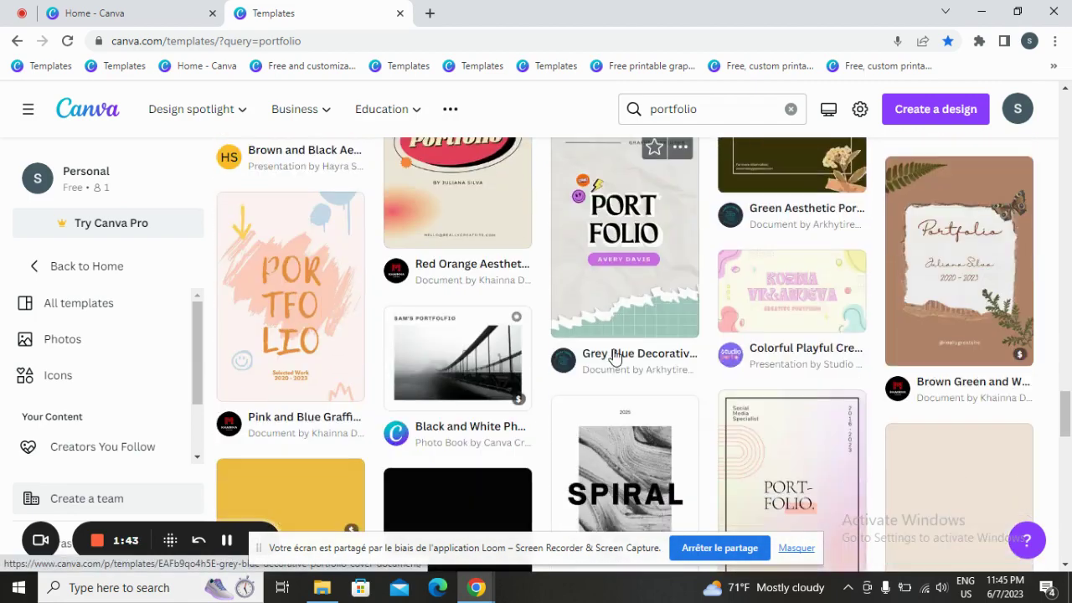
scroll(614, 356, "down", 2)
scroll(614, 356, "down", 2)
scroll(614, 356, "down", 3)
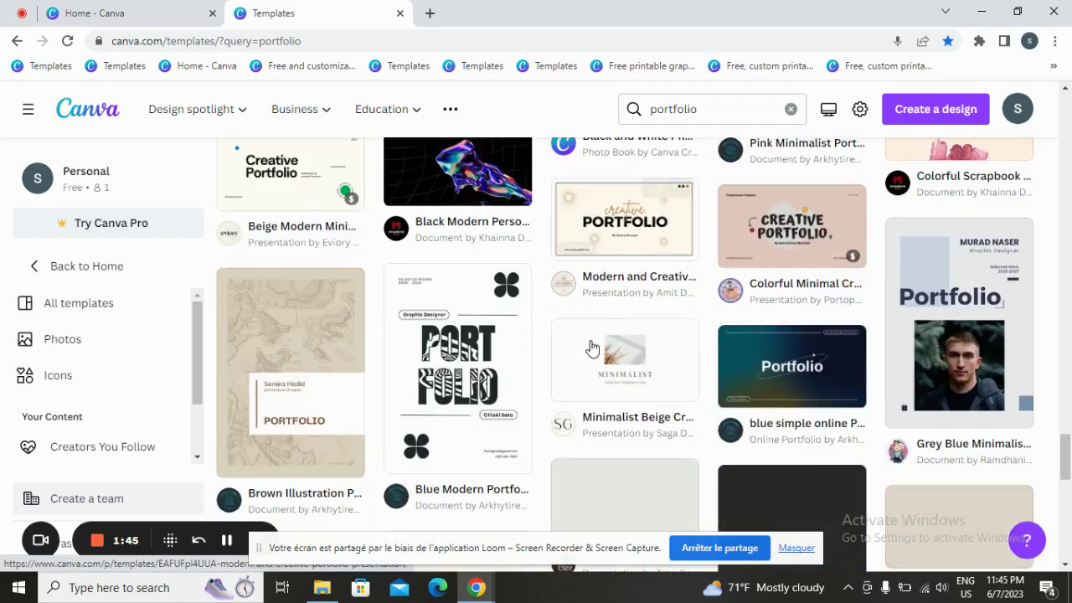
scroll(591, 346, "up", 7)
scroll(591, 348, "up", 1)
scroll(591, 346, "up", 5)
scroll(592, 347, "up", 5)
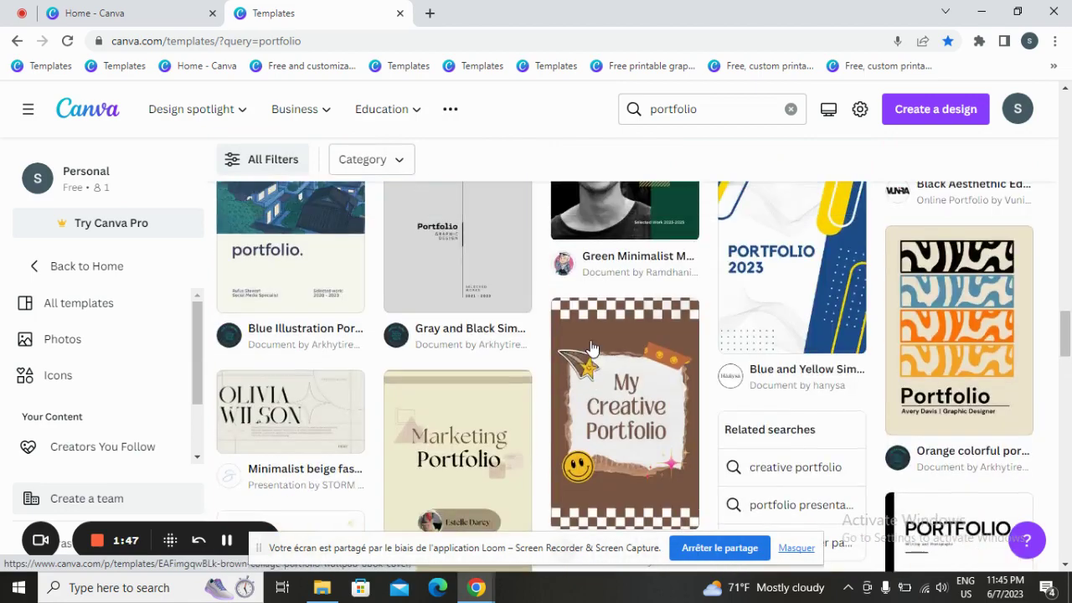
scroll(591, 346, "up", 5)
scroll(591, 347, "up", 3)
scroll(592, 347, "up", 5)
scroll(591, 346, "up", 5)
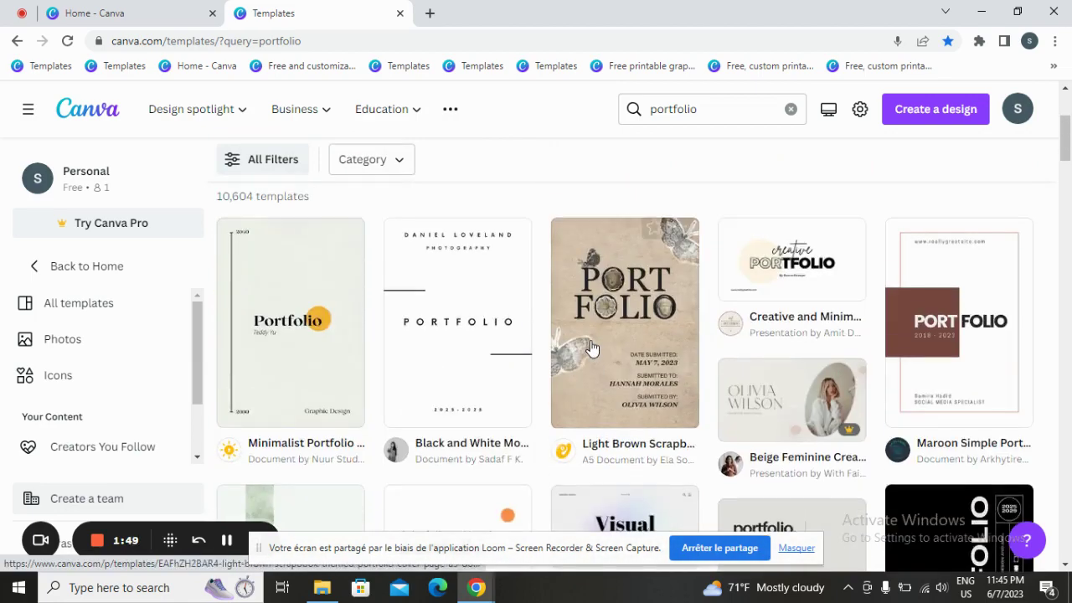
scroll(591, 346, "up", 3)
scroll(591, 347, "down", 3)
mouse_move(289, 323)
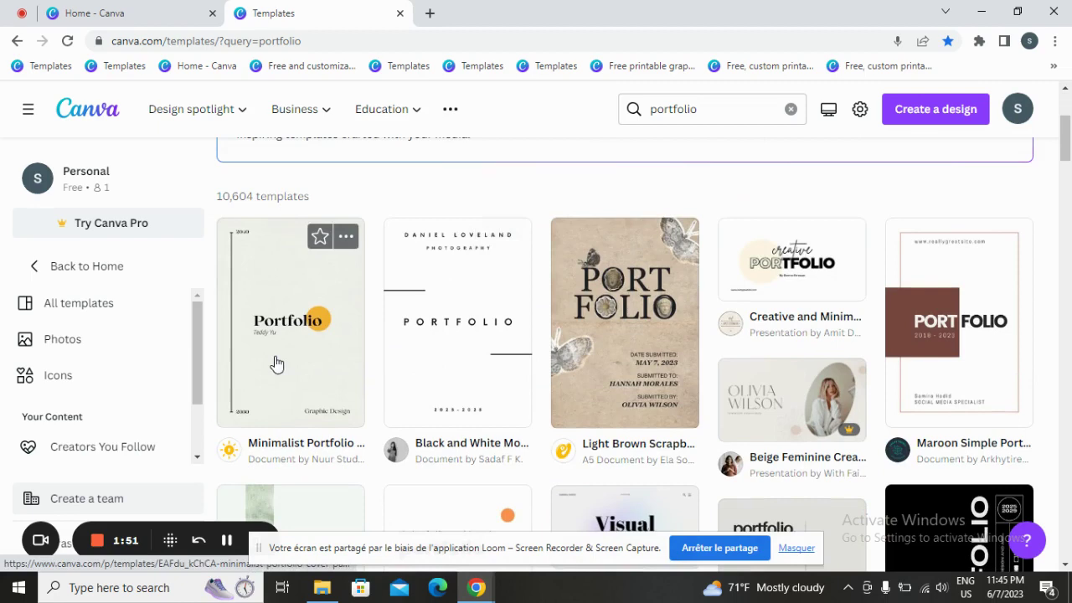
- Open the Minimalist Portfolio Cover Page template as a one-page editable design
left_click(295, 369)
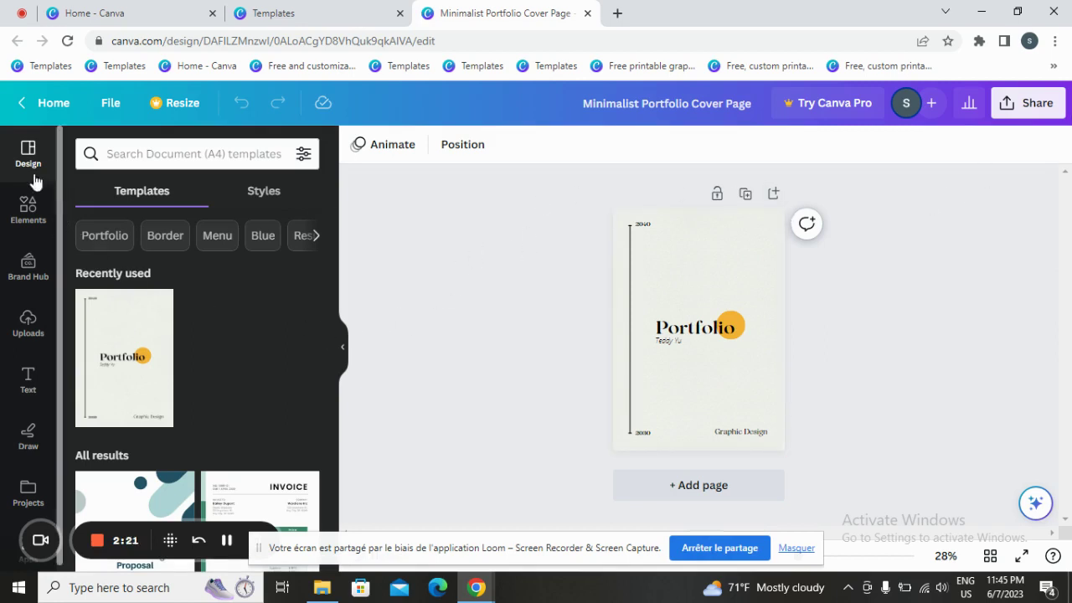
- Show the Elements library and set the page zoom to about 42%
left_click(18, 220)
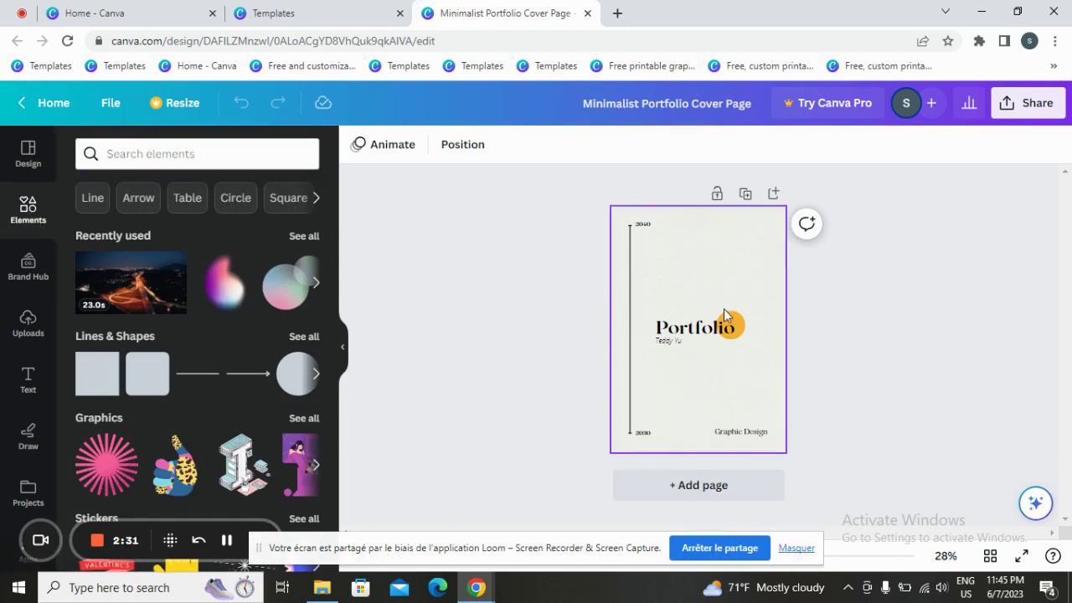
left_click(847, 557)
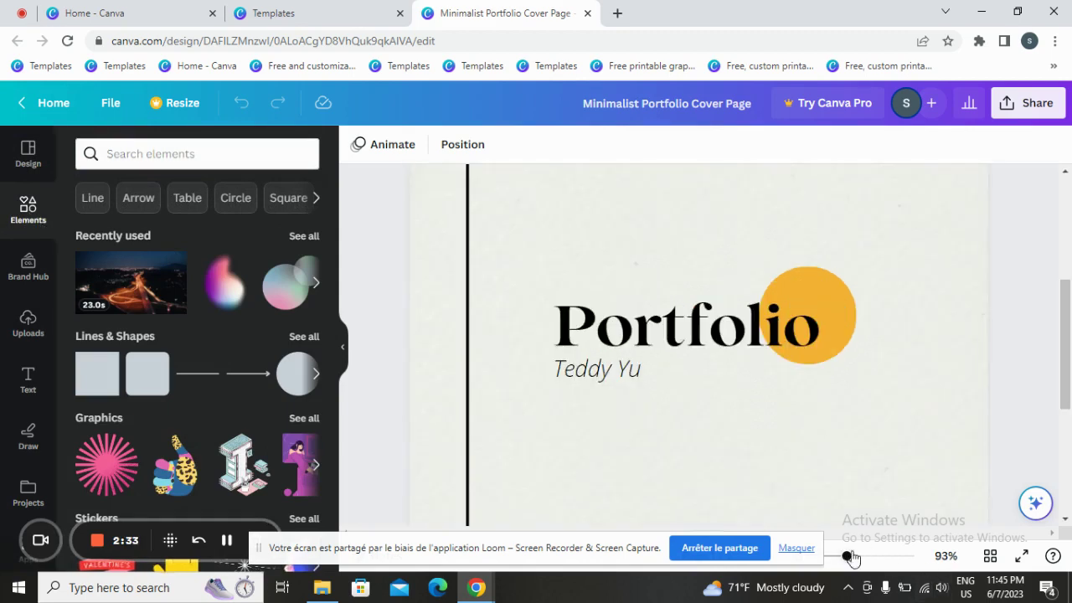
left_click(831, 557)
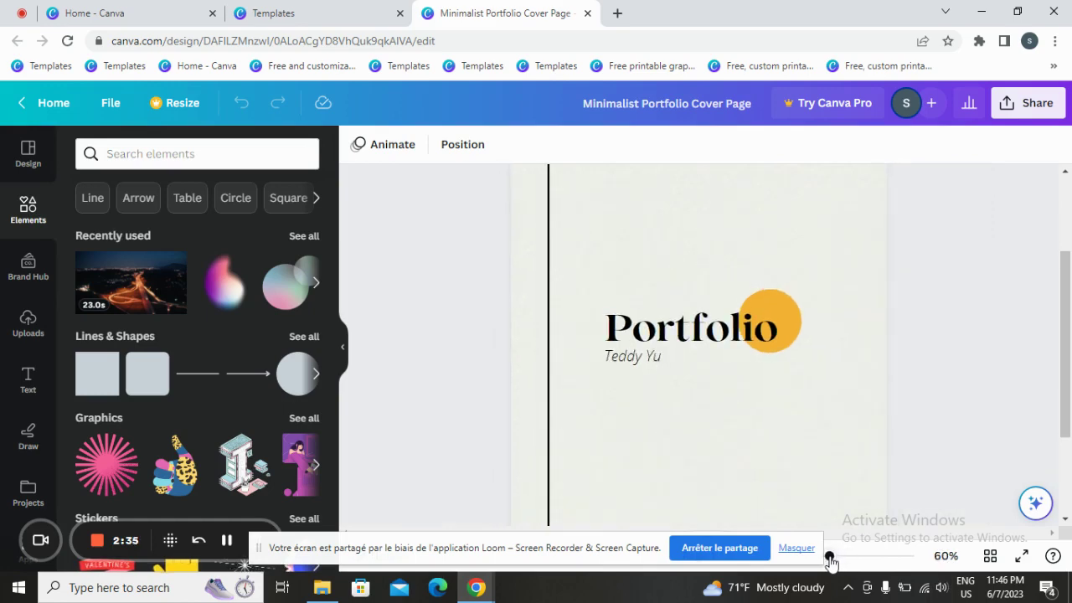
left_click(787, 548)
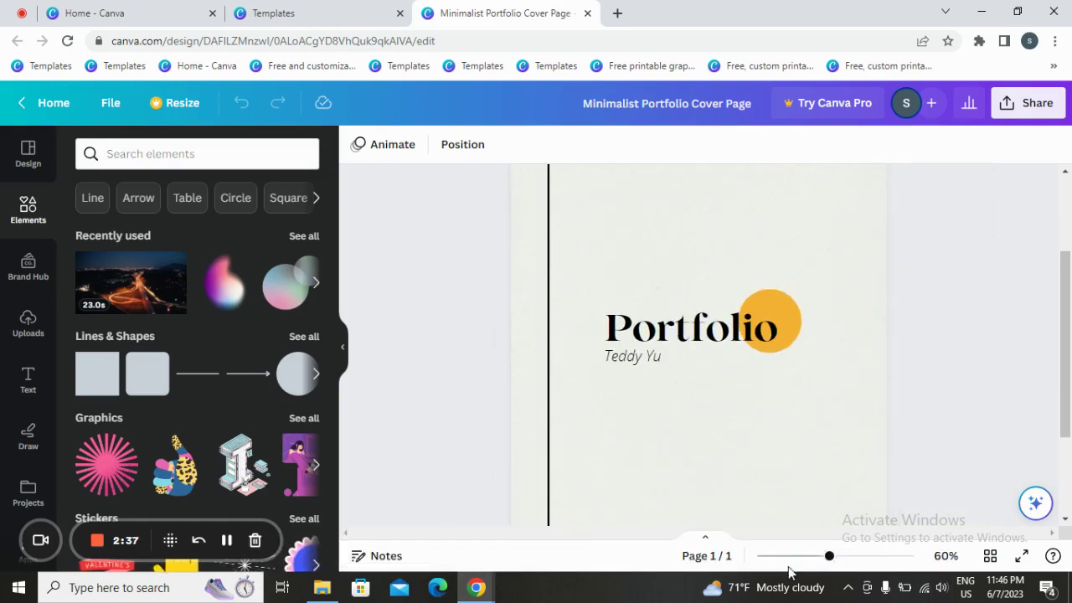
left_click(782, 556)
left_click(802, 557)
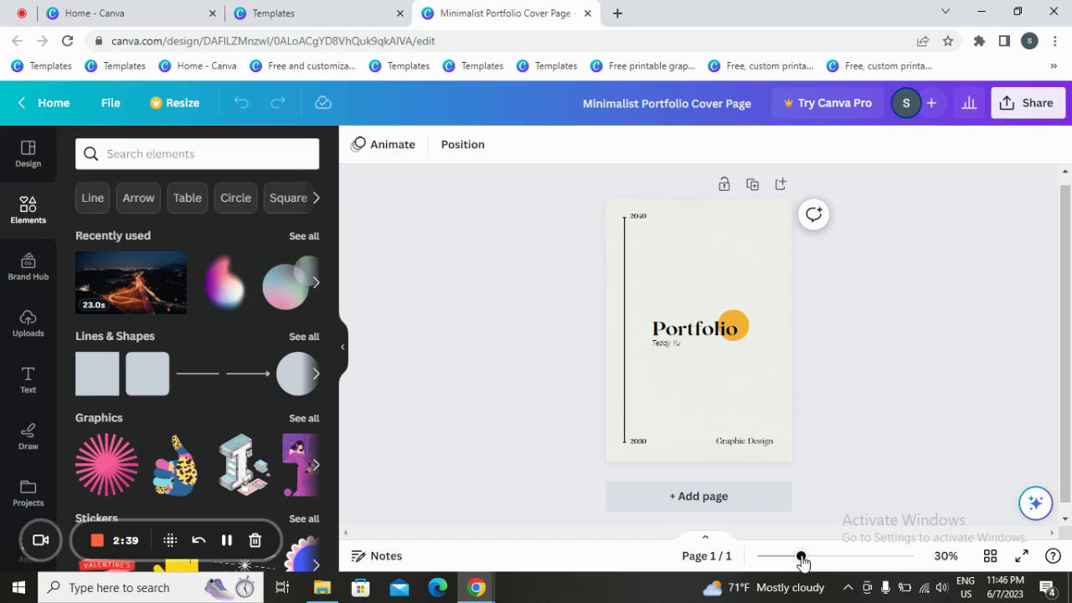
left_click(813, 557)
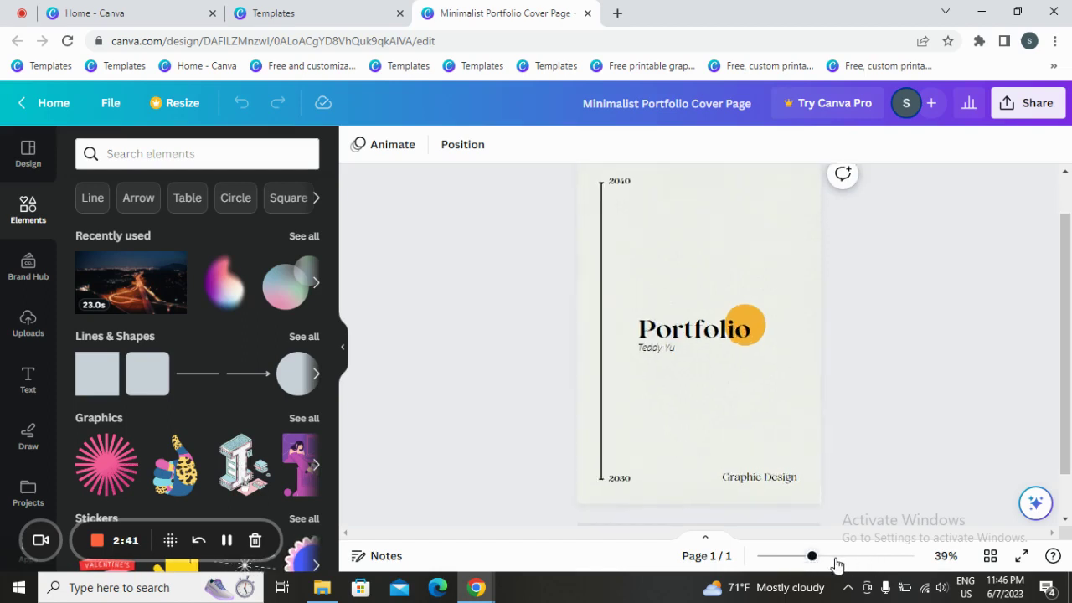
left_click(823, 559)
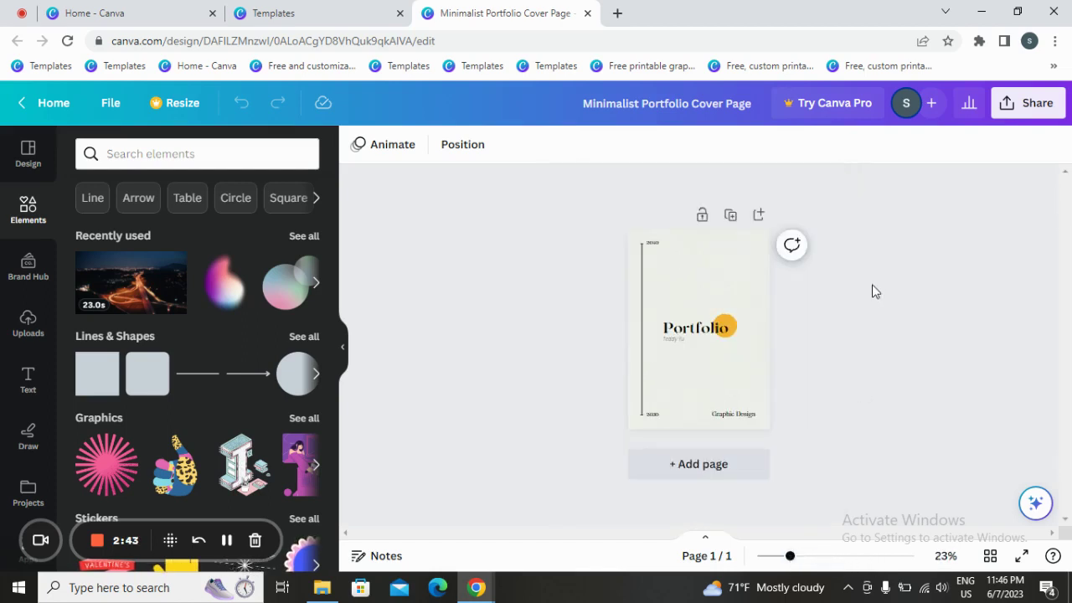
- Delete the template's background photo, leaving the cover page white
left_click(814, 557)
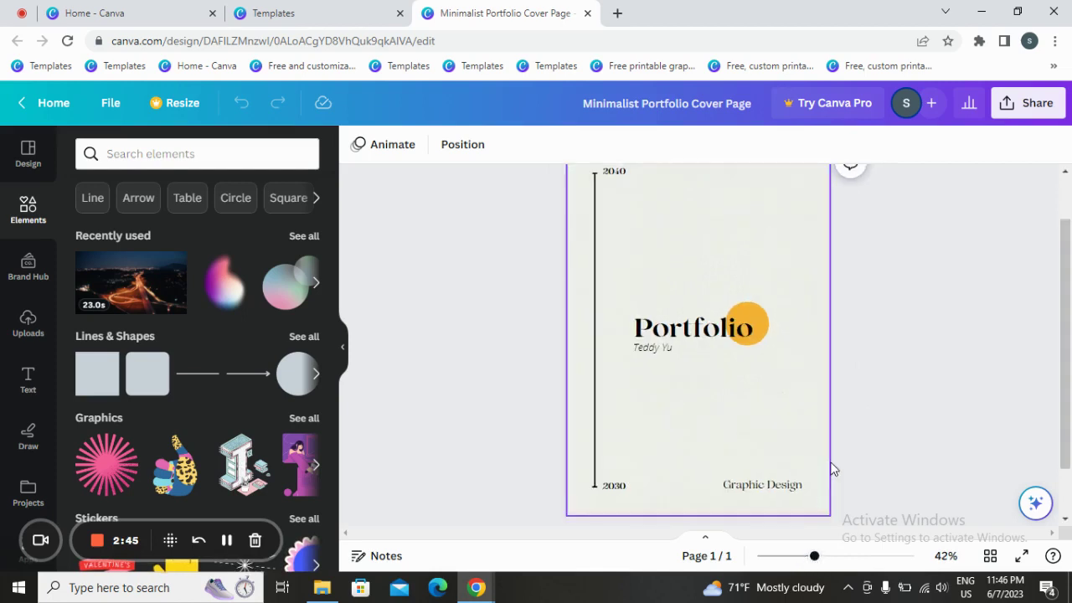
left_click(735, 290)
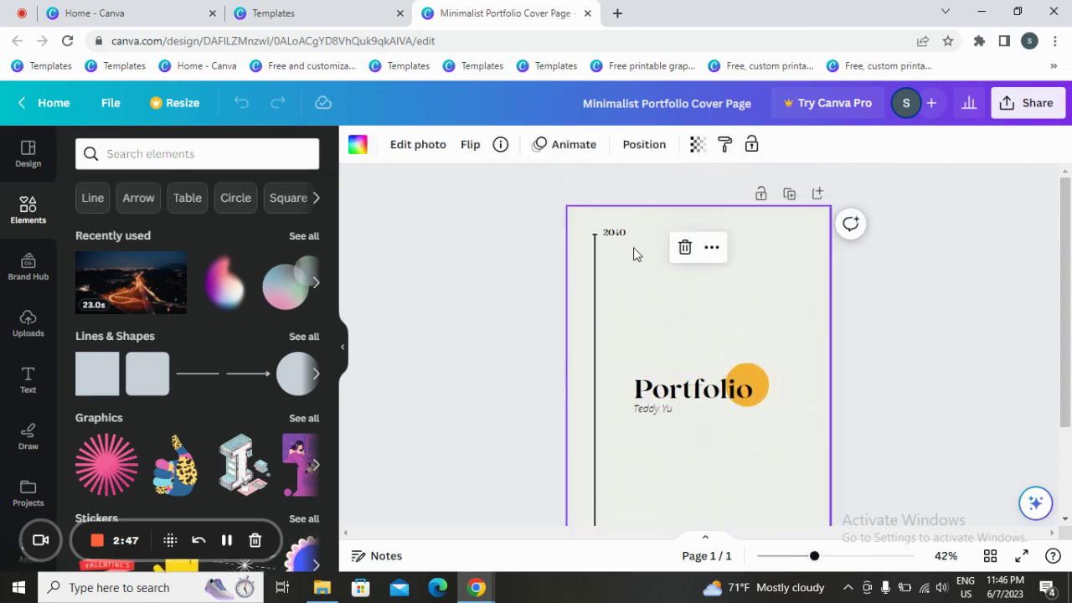
left_click(685, 248)
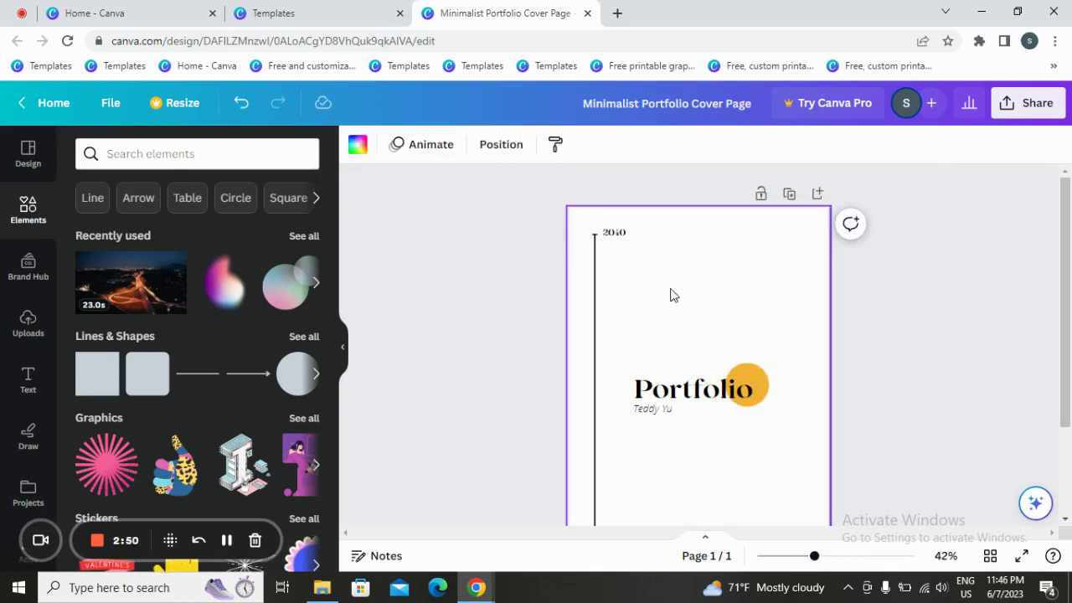
left_click(358, 144)
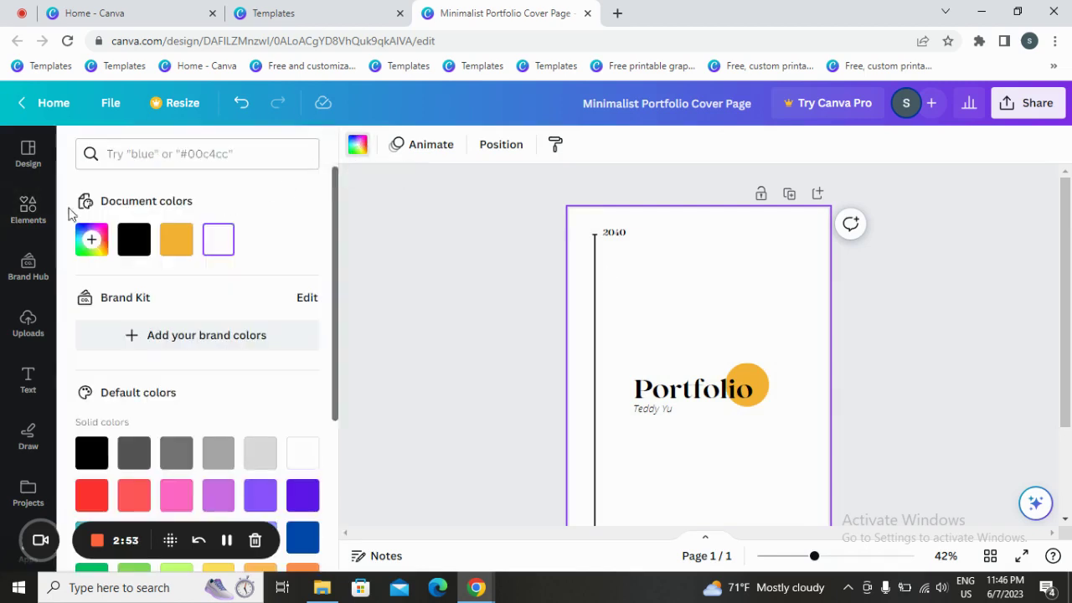
- Return to the Elements library and browse all available stock photos
left_click(28, 210)
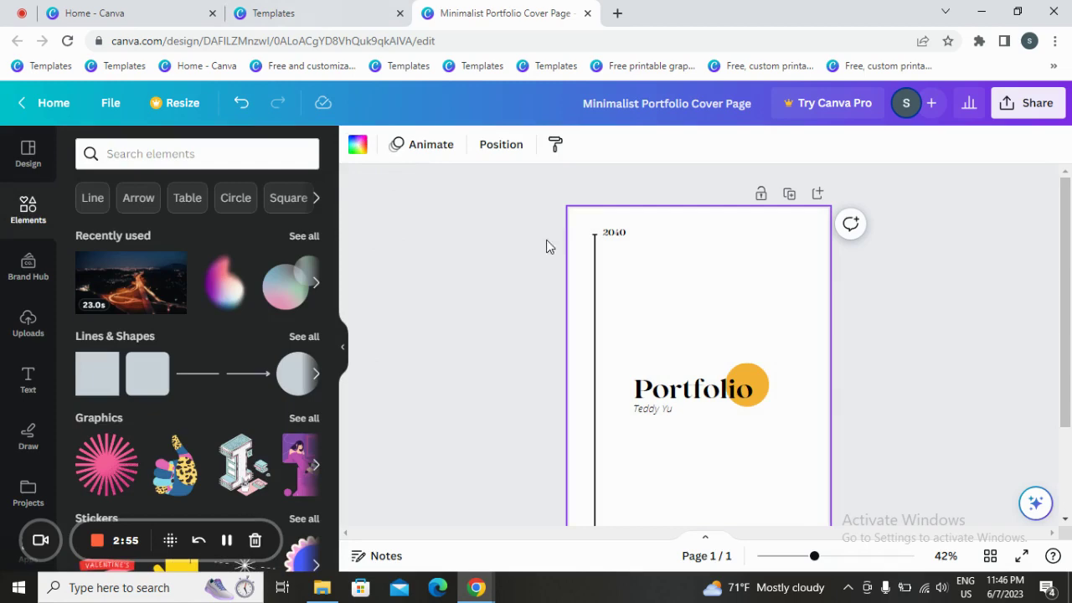
scroll(226, 306, "down", 2)
scroll(243, 307, "down", 2)
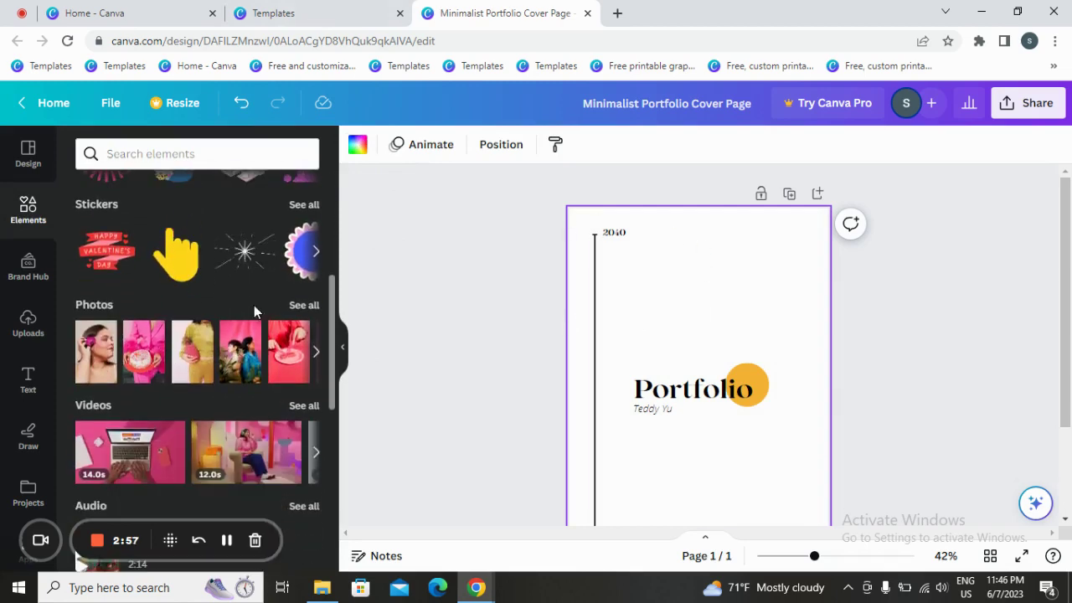
scroll(293, 321, "down", 4)
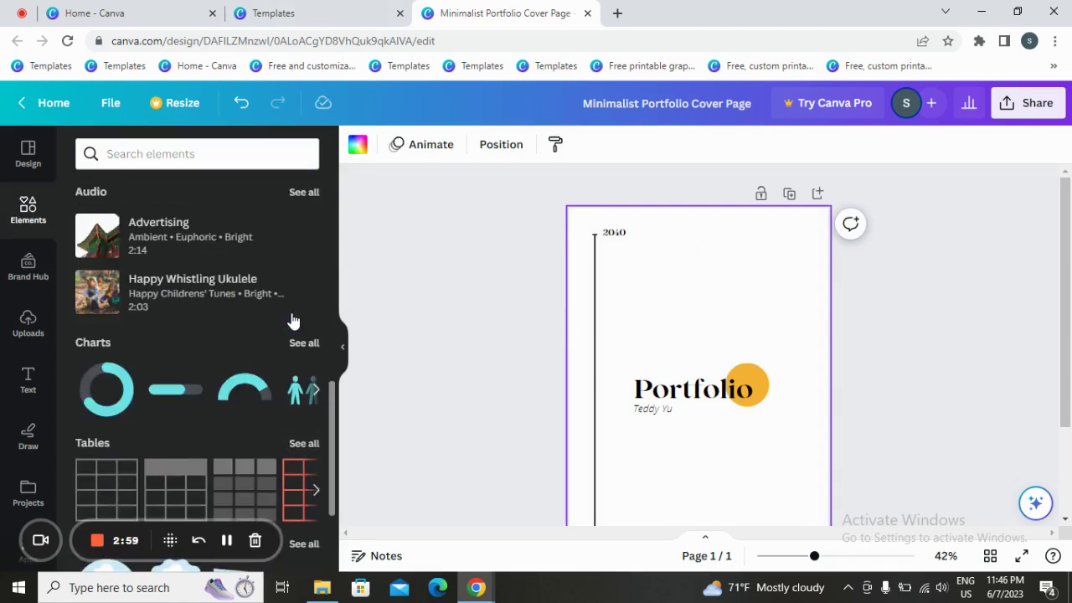
scroll(292, 318, "down", 2)
scroll(291, 318, "up", 4)
scroll(292, 321, "up", 2)
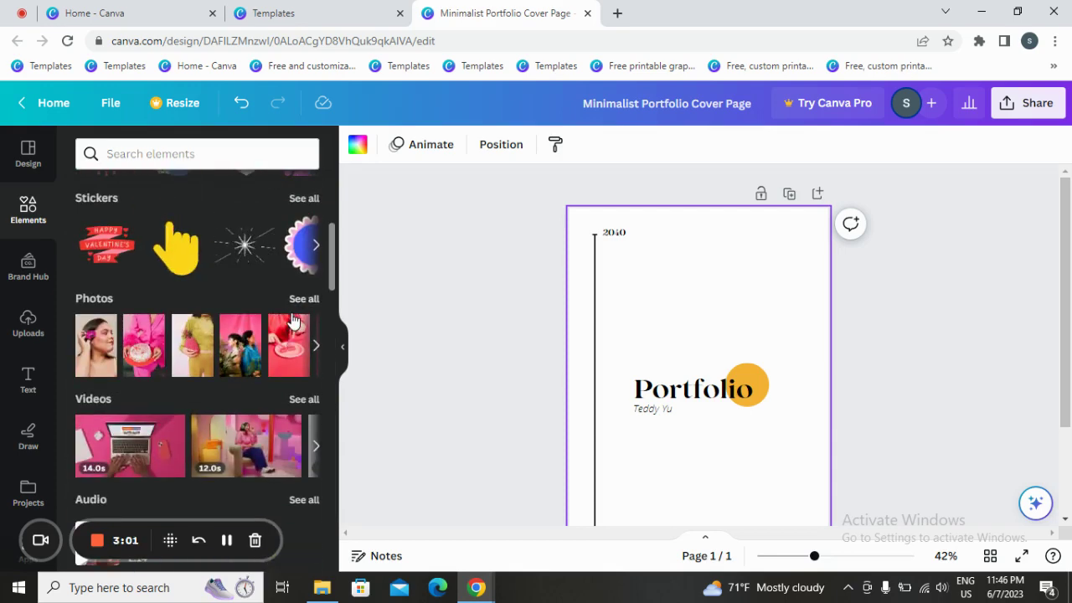
left_click(296, 295)
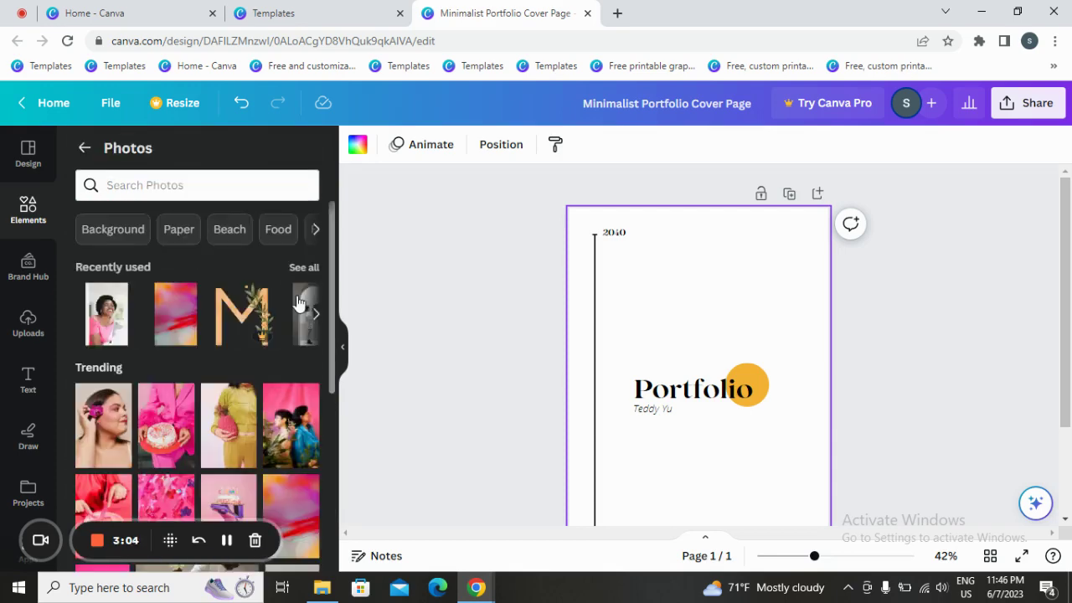
scroll(282, 342, "down", 3)
scroll(272, 285, "down", 3)
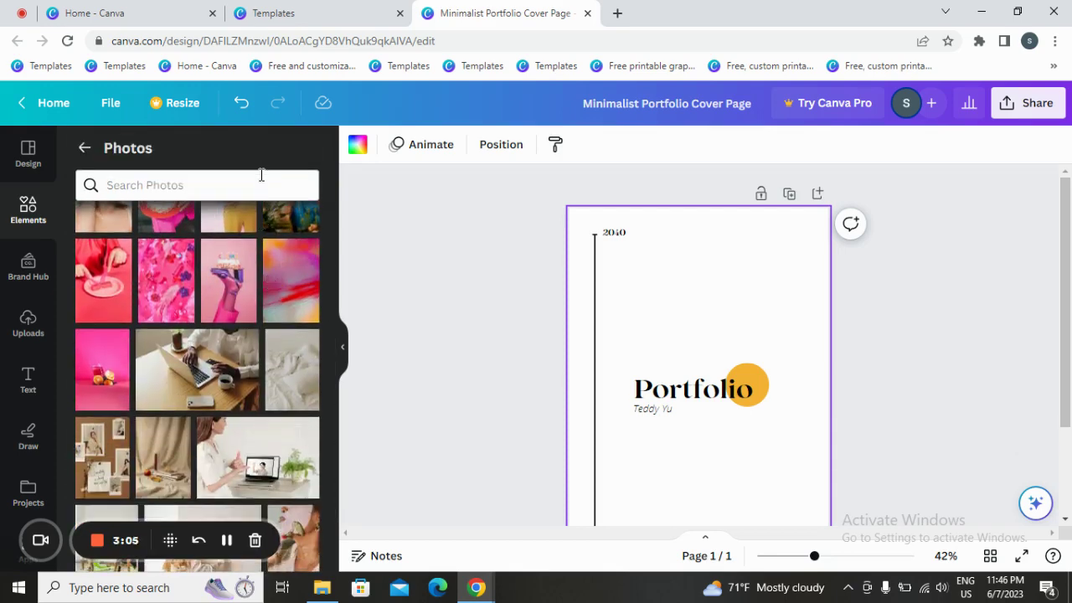
- Search photos for 'aesthetic background' and scroll through the results
left_click(261, 176)
type("as")
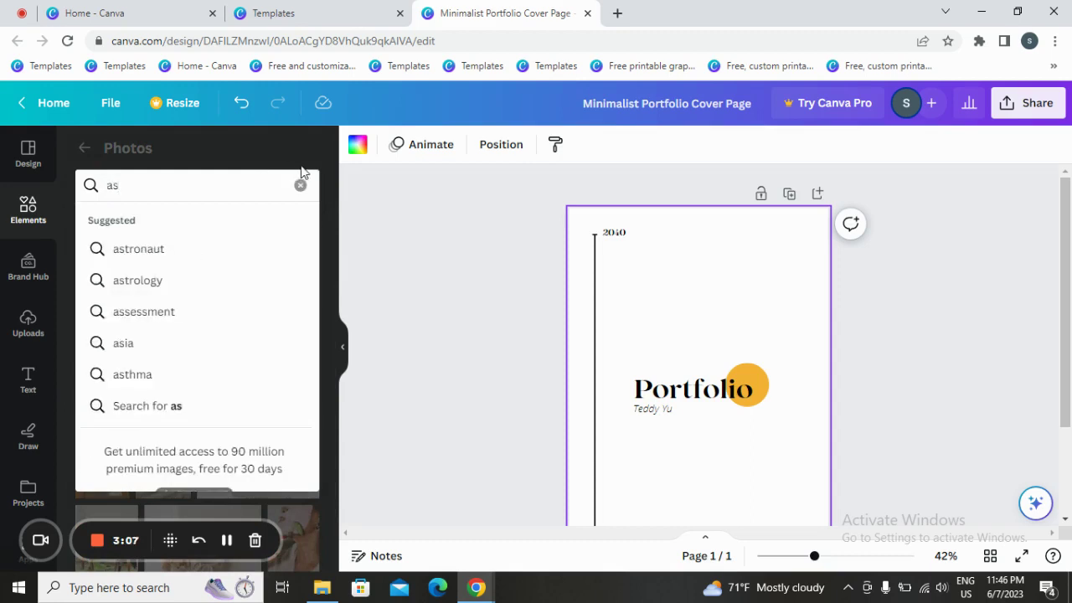
key("BackSpace")
type("e")
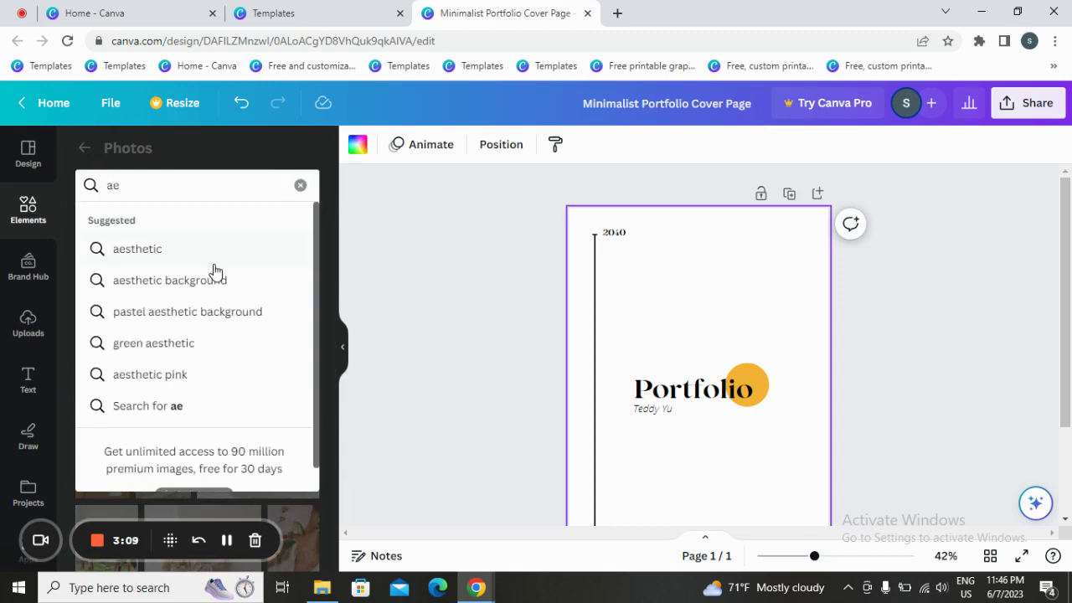
left_click(194, 283)
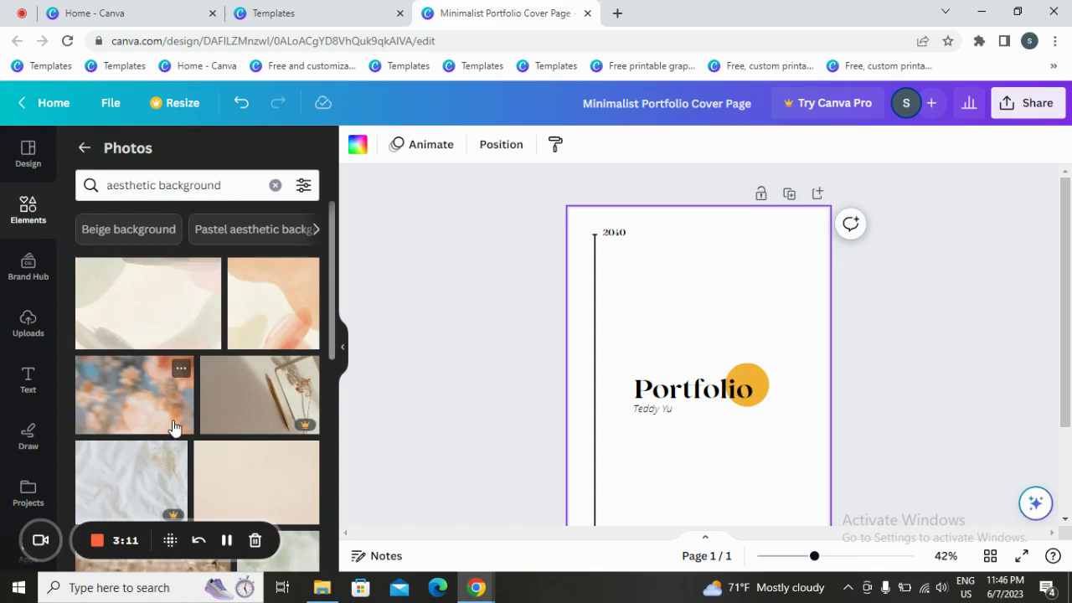
scroll(268, 444, "down", 3)
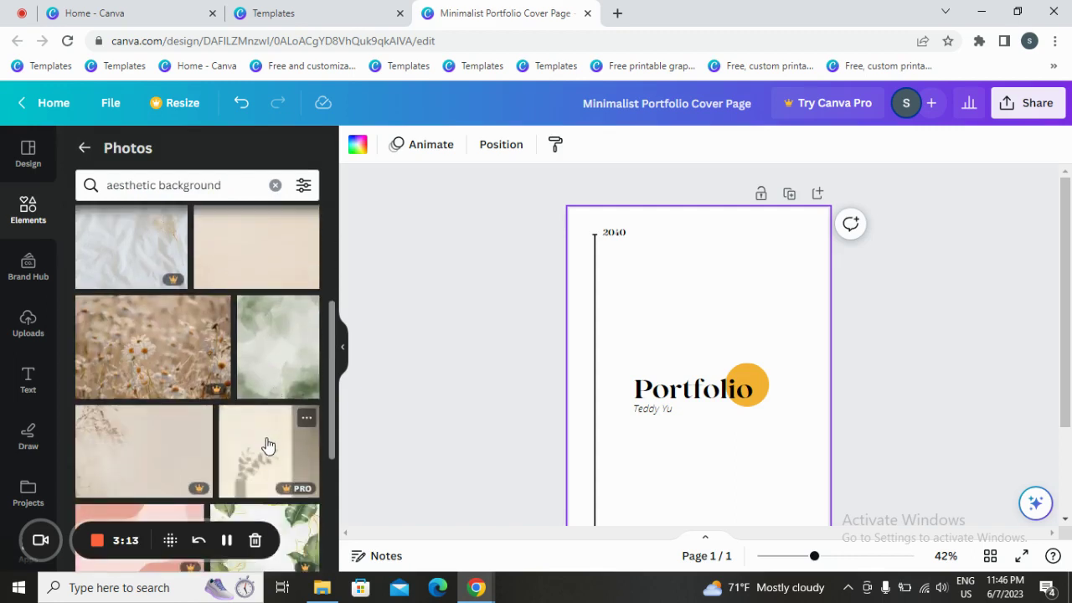
scroll(268, 445, "down", 2)
scroll(267, 444, "down", 1)
scroll(267, 445, "down", 1)
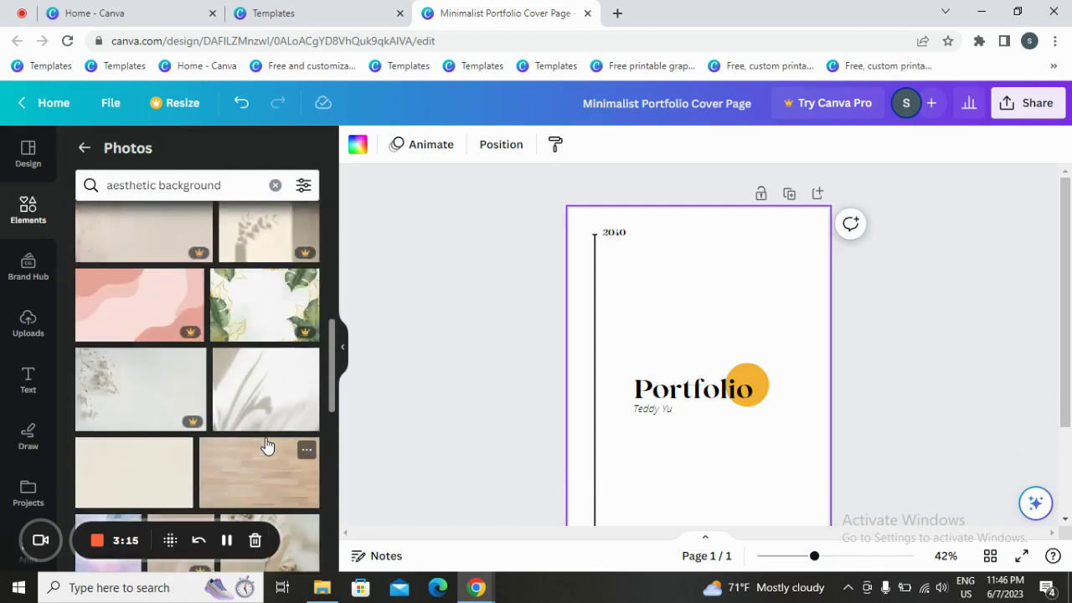
scroll(267, 445, "down", 1)
scroll(268, 445, "down", 2)
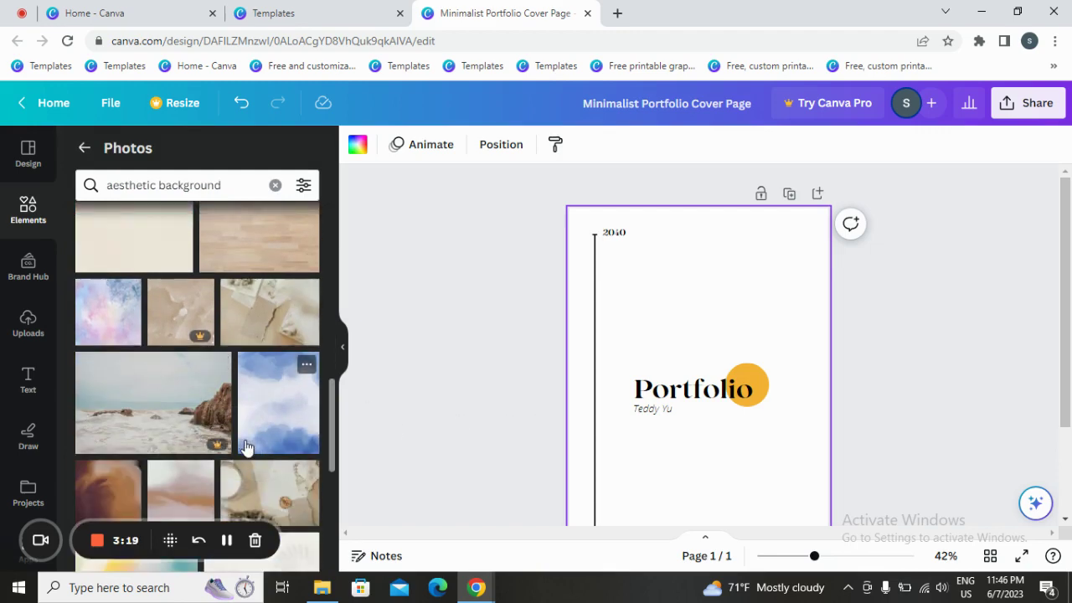
scroll(247, 448, "up", 5)
scroll(284, 461, "up", 10)
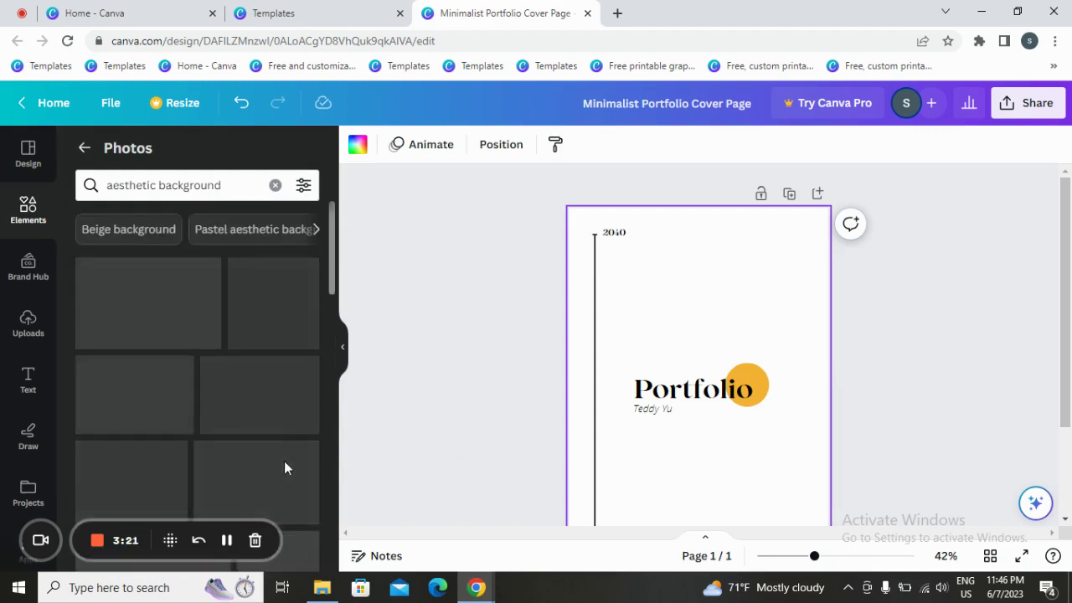
scroll(292, 498, "down", 5)
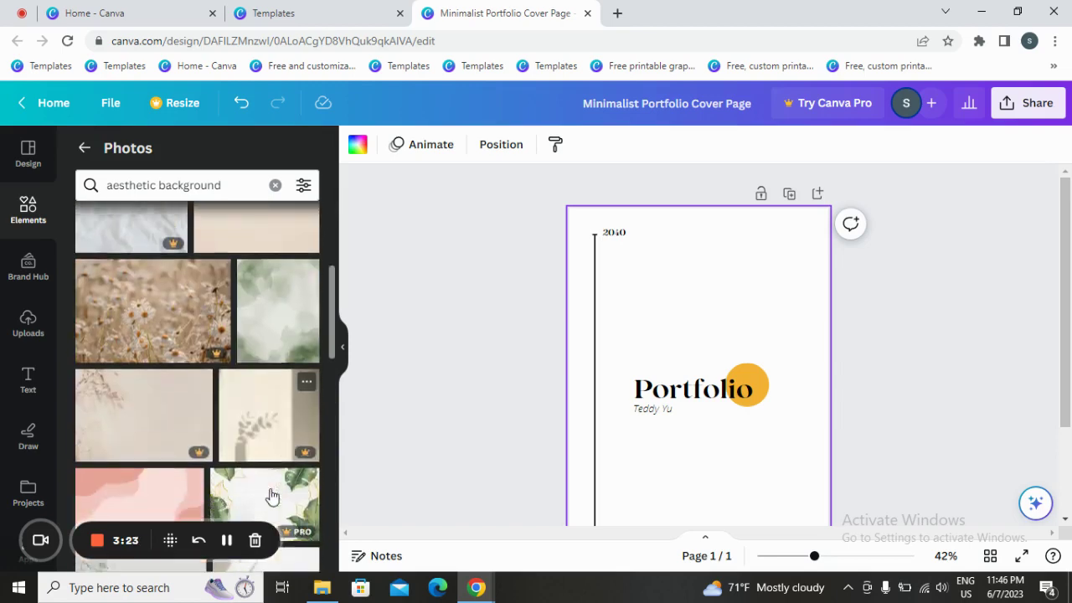
scroll(272, 496, "down", 5)
scroll(269, 488, "down", 3)
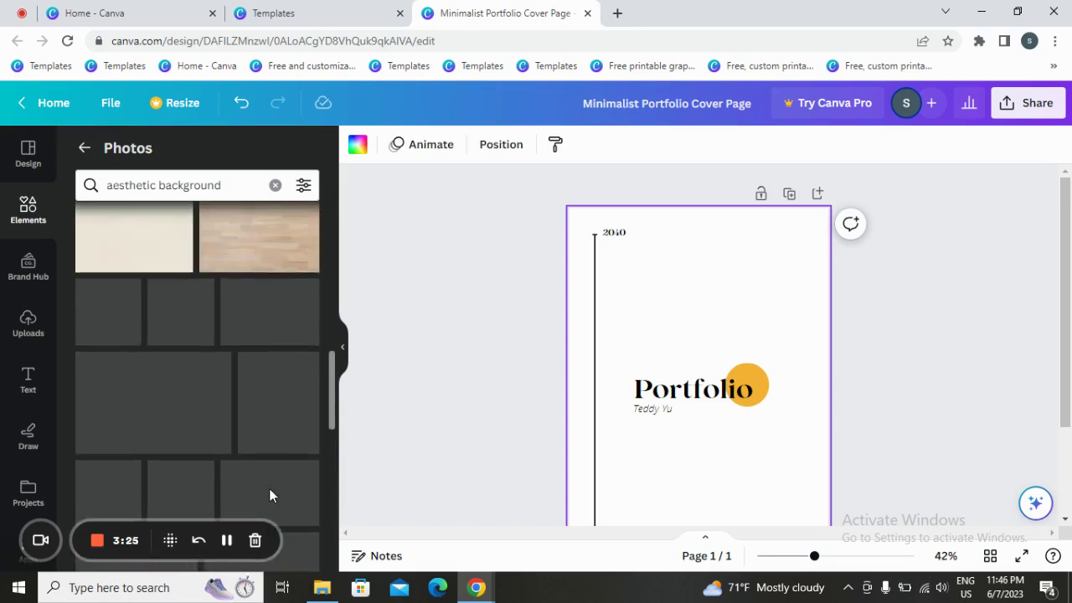
- Add the blue watercolour photo and stretch it to cover the whole page
left_click(294, 422)
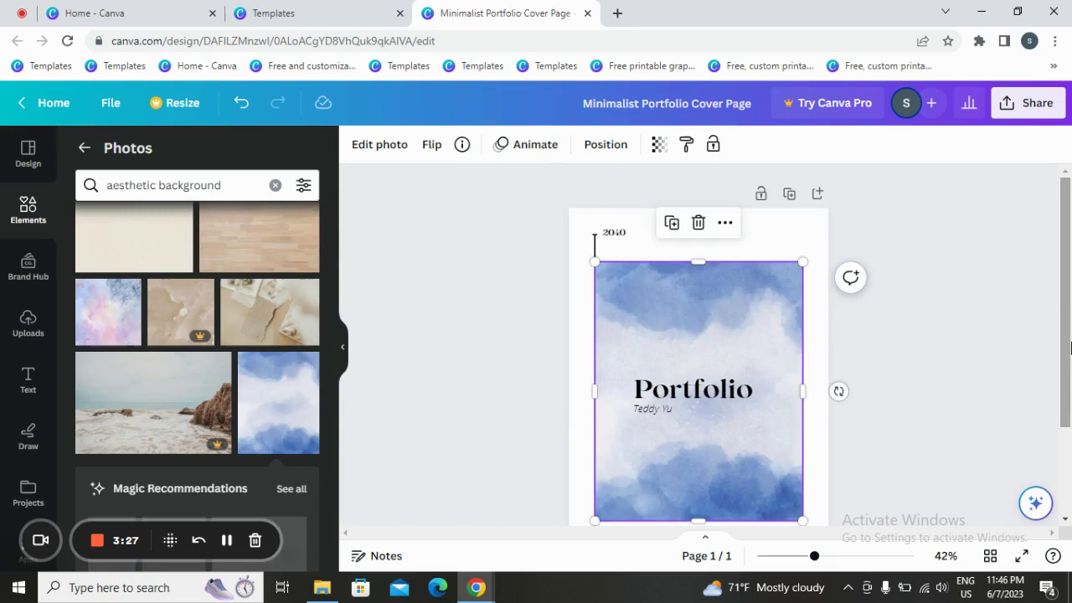
scroll(1071, 347, "down", 3)
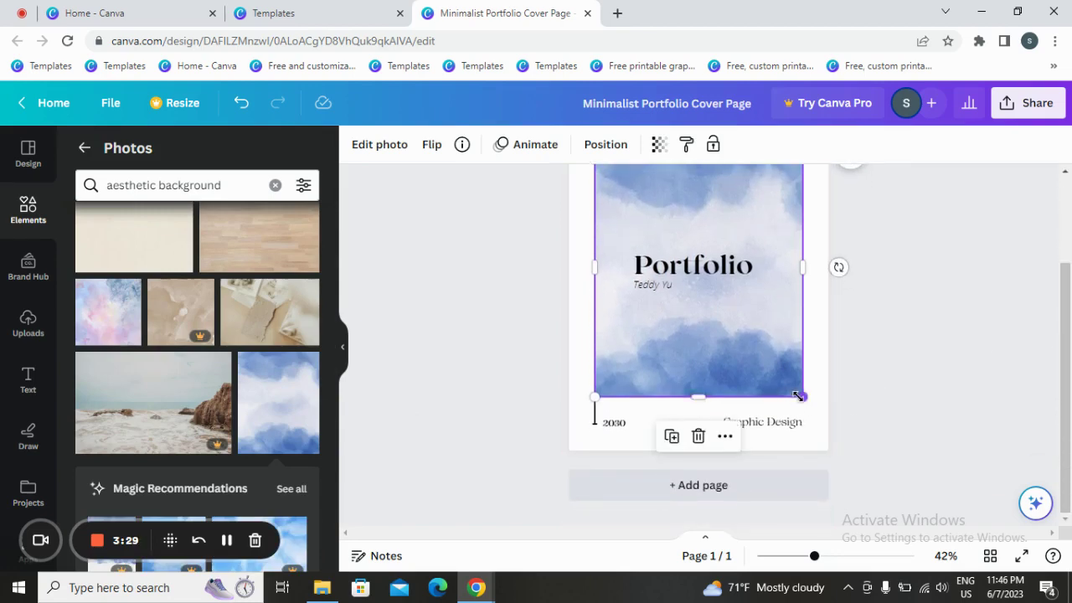
left_click_drag(798, 397, 867, 478)
left_click_drag(763, 347, 730, 330)
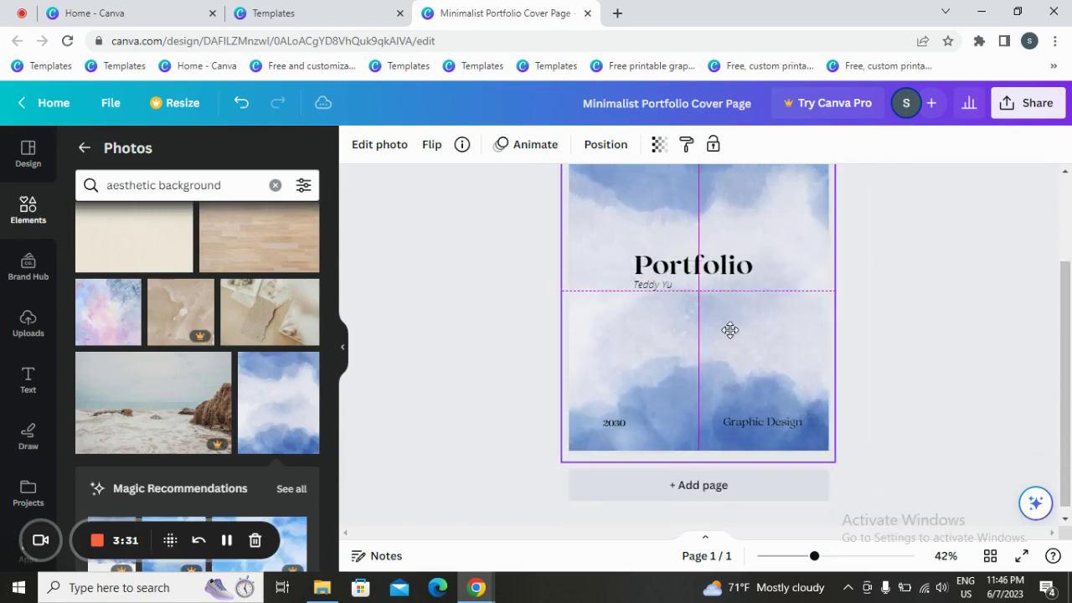
scroll(861, 302, "up", 3)
scroll(876, 418, "up", 1)
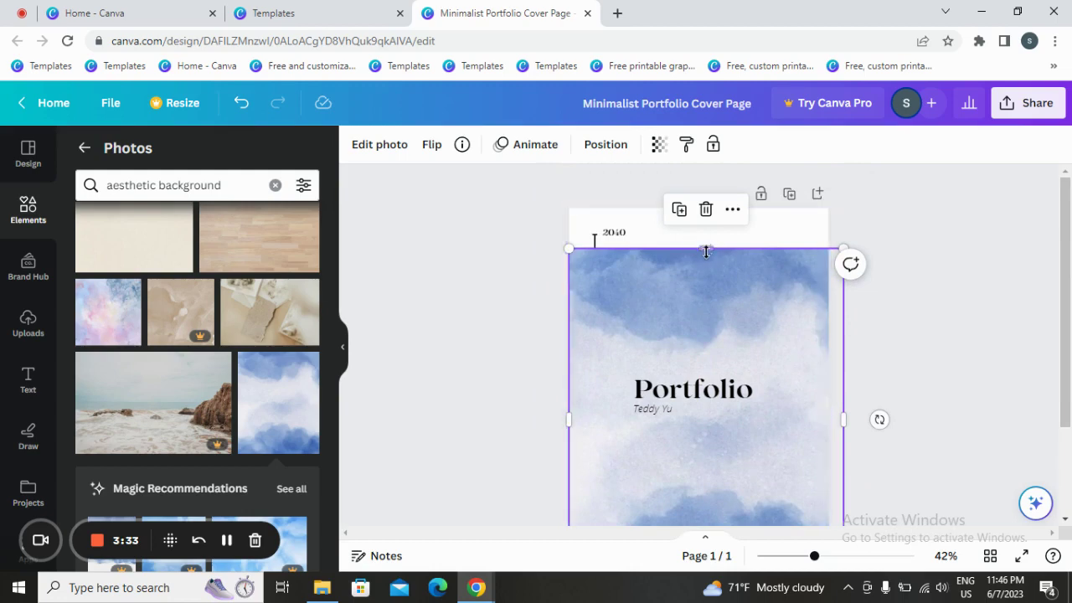
left_click_drag(706, 246, 707, 194)
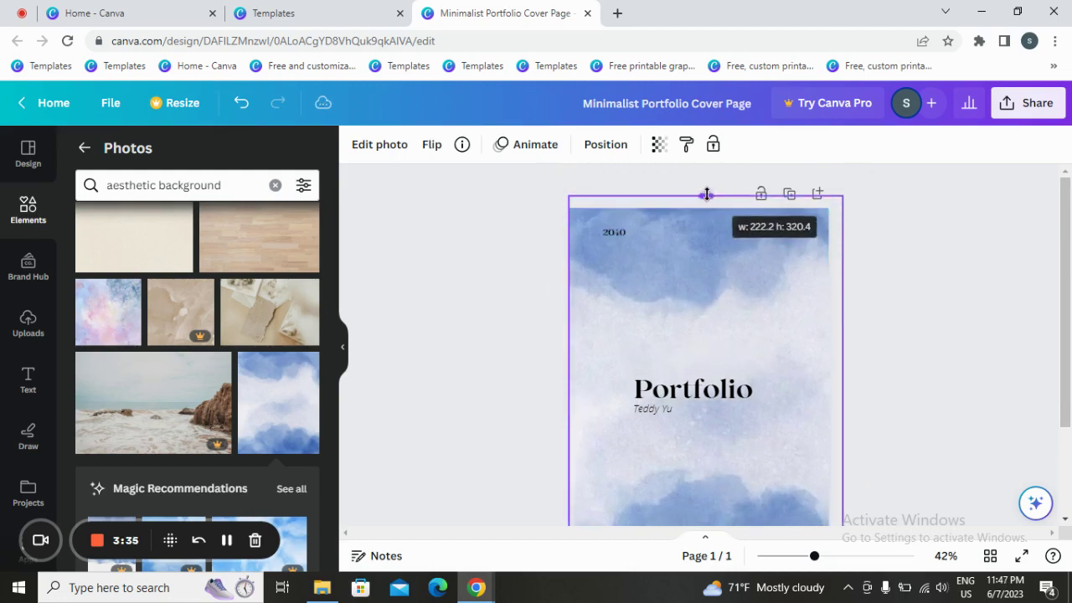
left_click(941, 421)
scroll(941, 417, "down", 3)
scroll(825, 406, "up", 2)
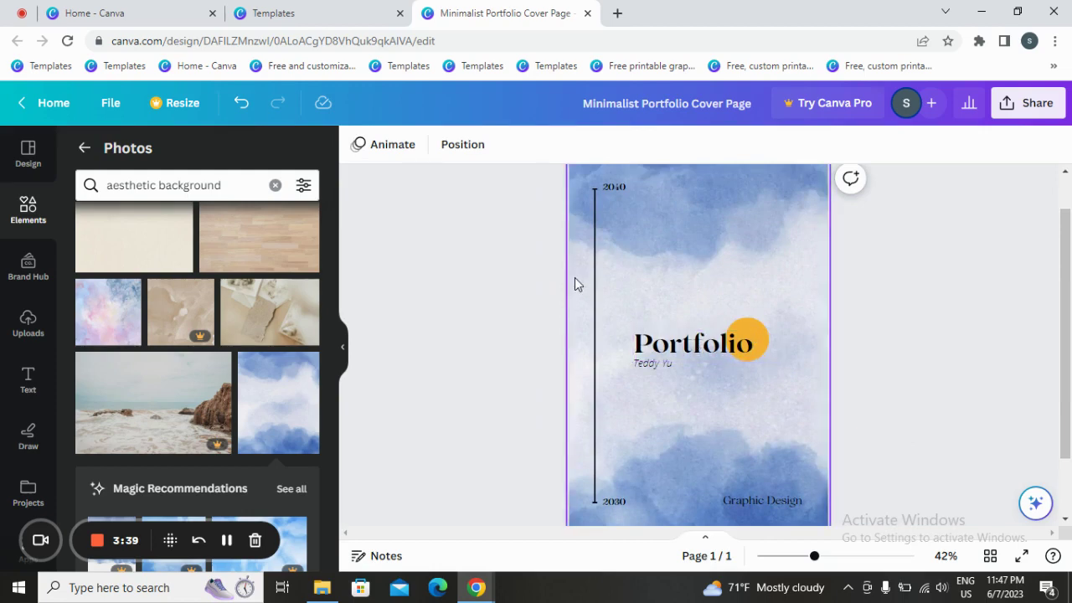
- Try white on the vertical line, then set it back to black
left_click(595, 291)
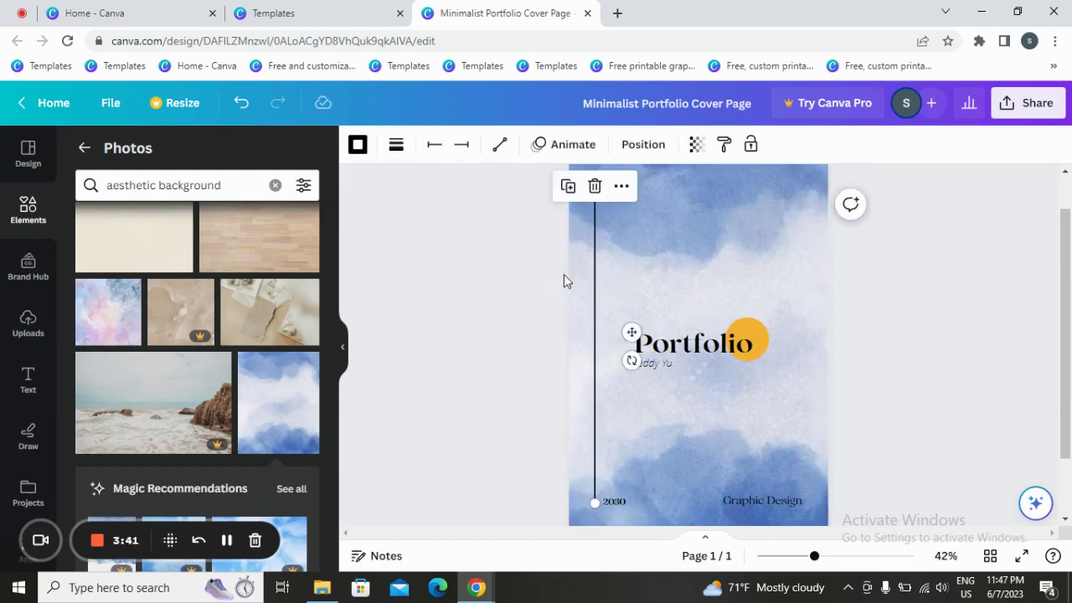
left_click(357, 146)
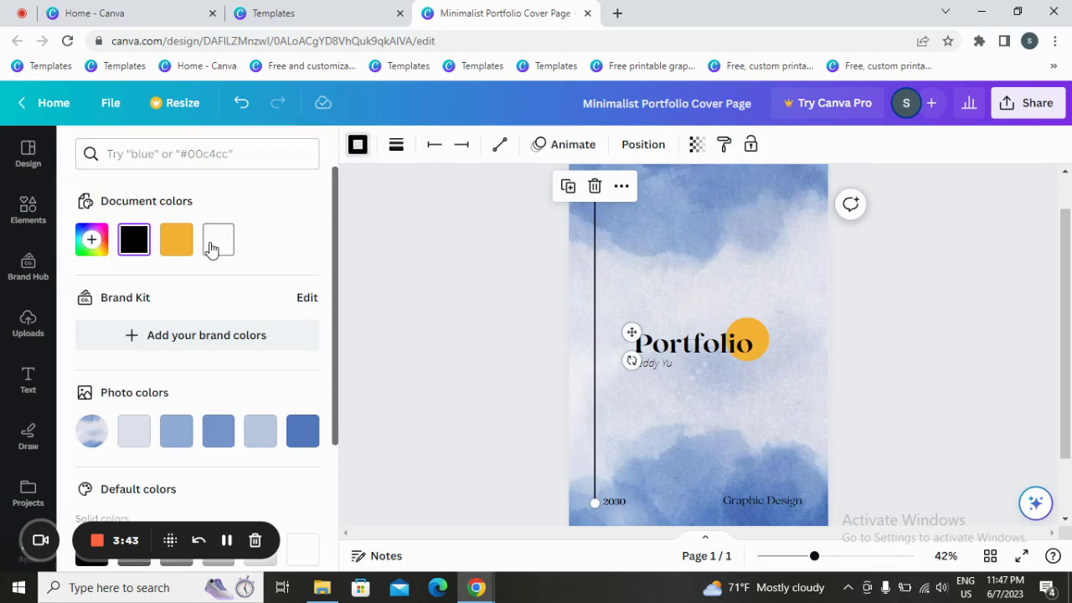
left_click(214, 243)
left_click(134, 243)
scroll(453, 358, "down", 2)
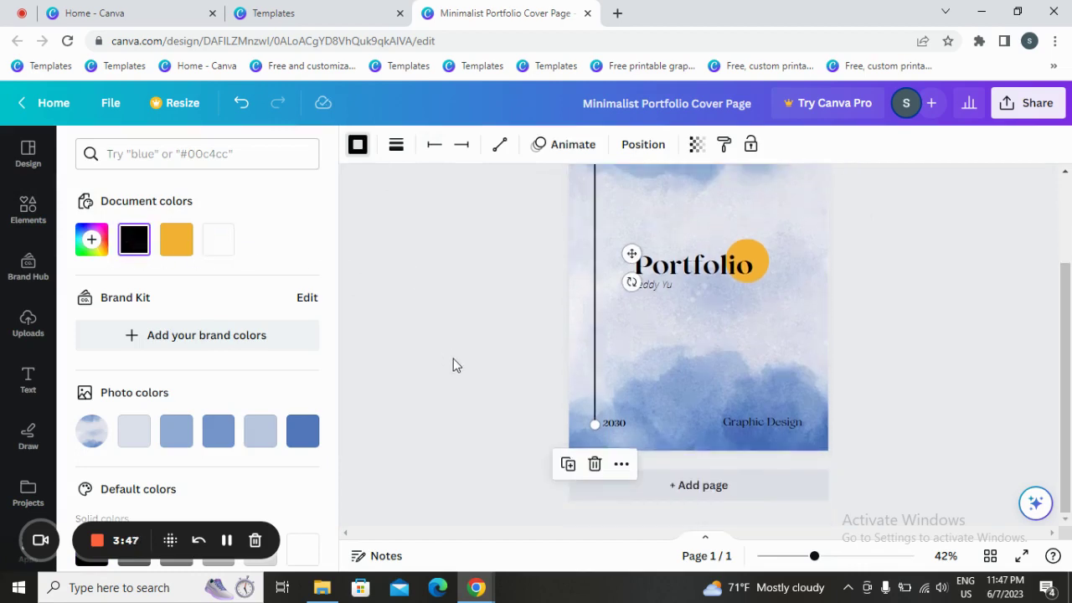
scroll(473, 325, "up", 3)
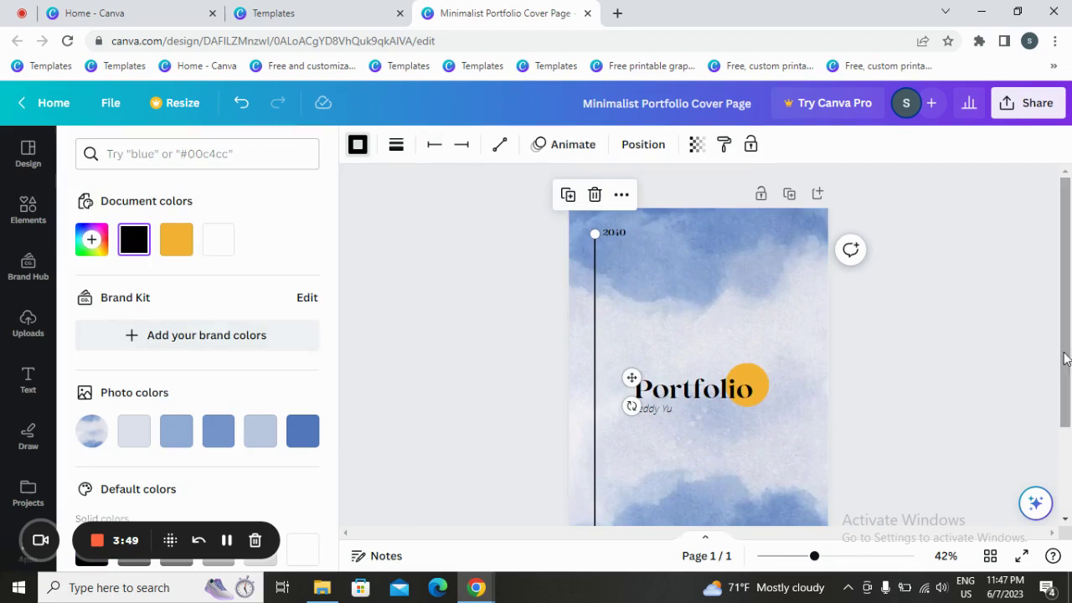
- Make the Portfolio title Raleway Heavy reading 'the media guide', dragged up and left
left_click(759, 379)
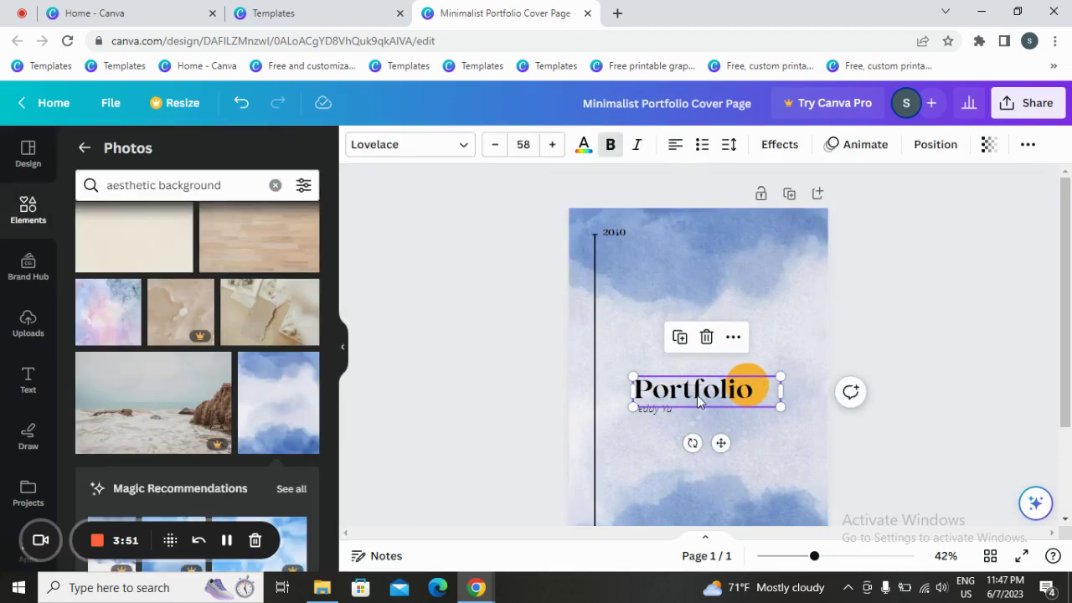
left_click(430, 149)
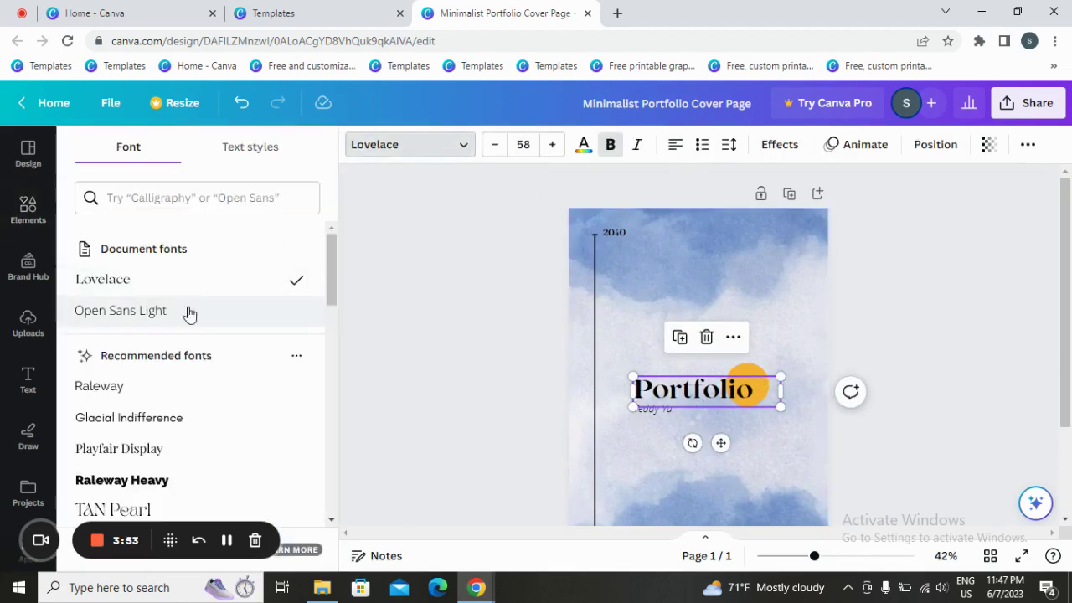
left_click(159, 483)
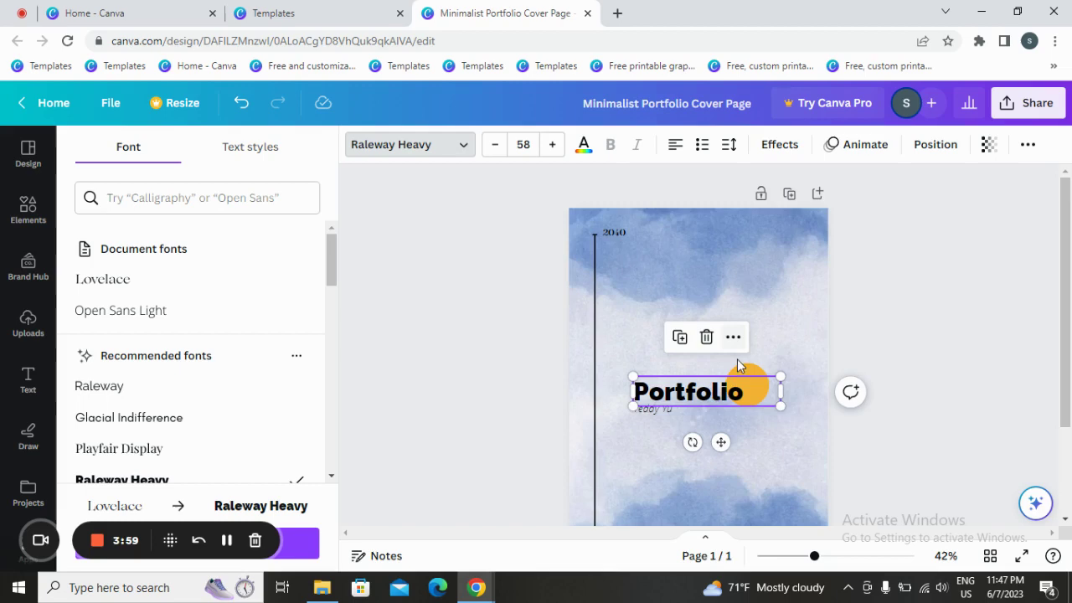
double_click(725, 381)
type("t")
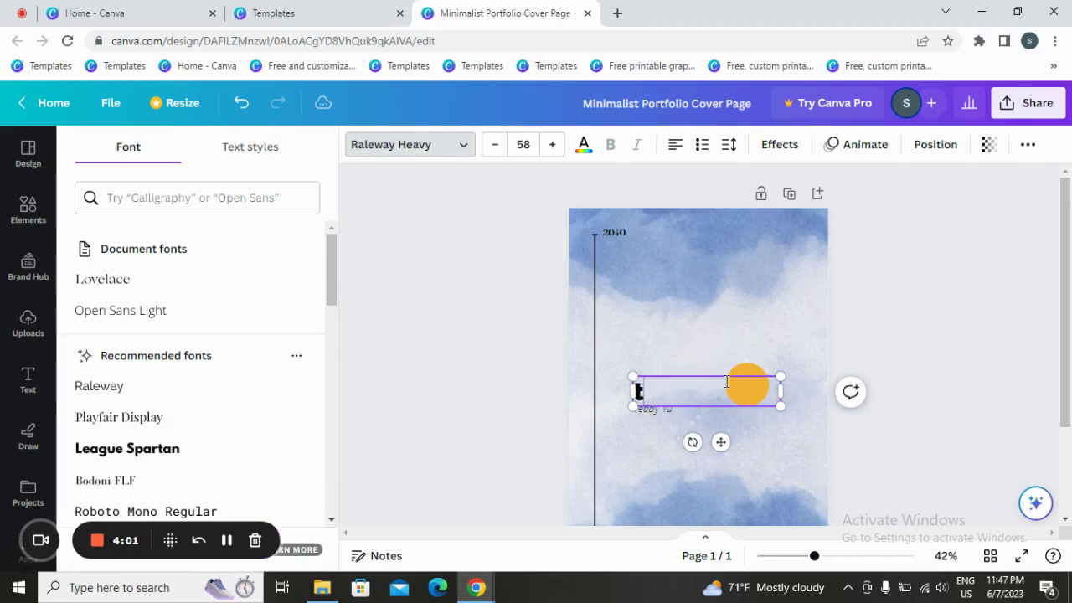
type("he media")
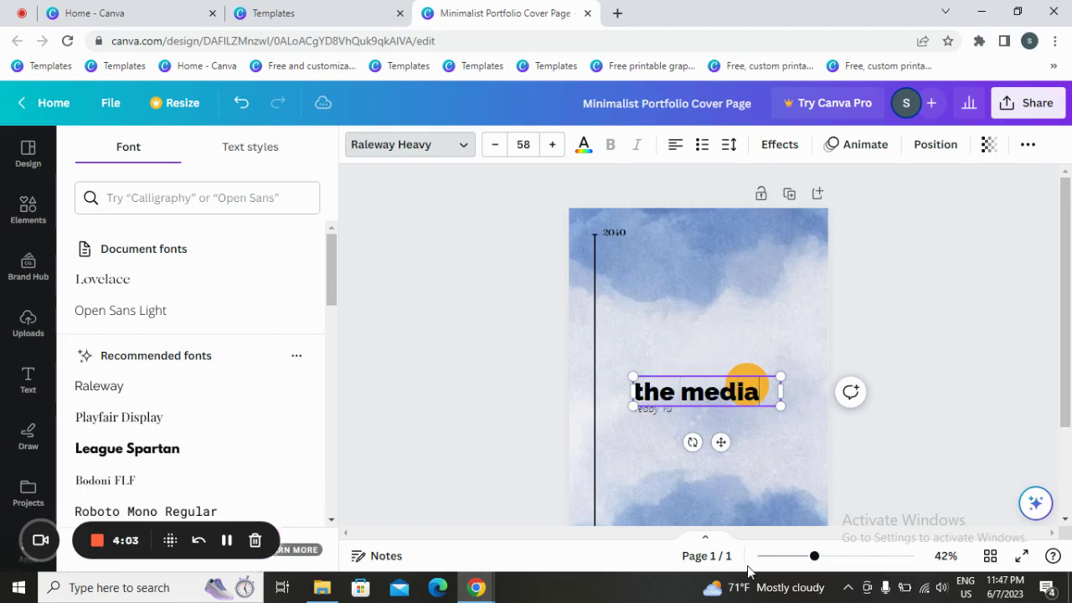
type(" guide")
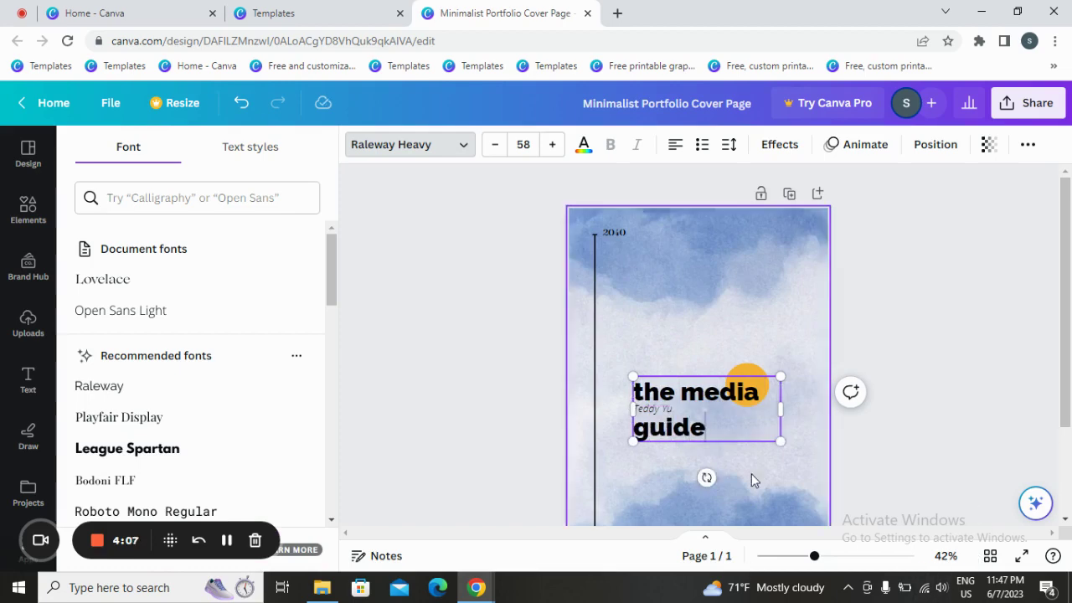
key("Escape")
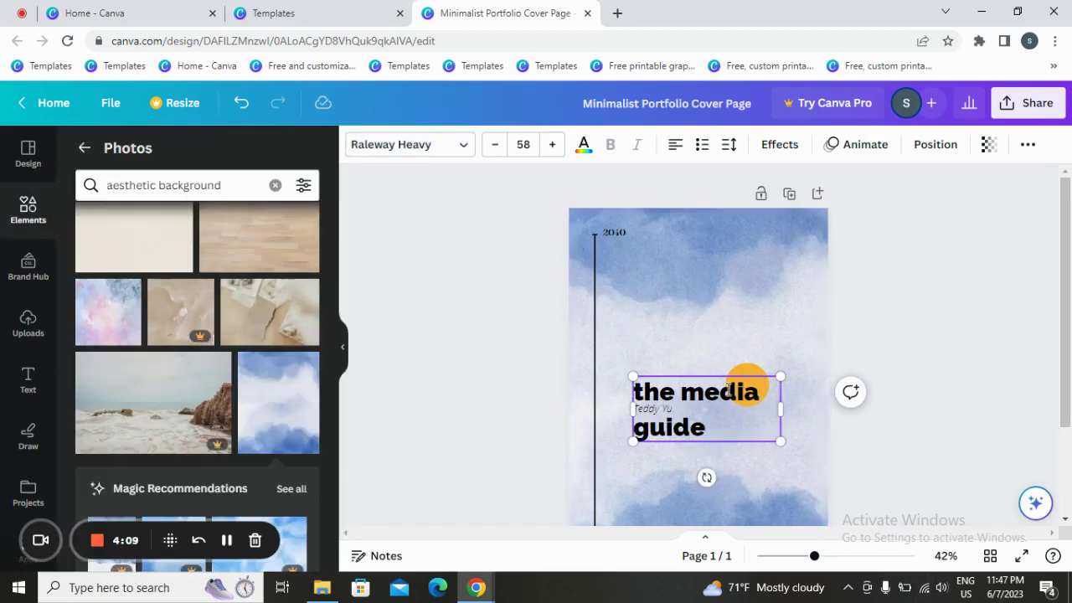
mouse_move(672, 384)
left_mouse_down()
mouse_move(647, 305)
mouse_move(647, 317)
left_mouse_up()
- Recolour the orange circle to a light yellow solid colour
left_click(894, 347)
scroll(884, 385, "down", 3)
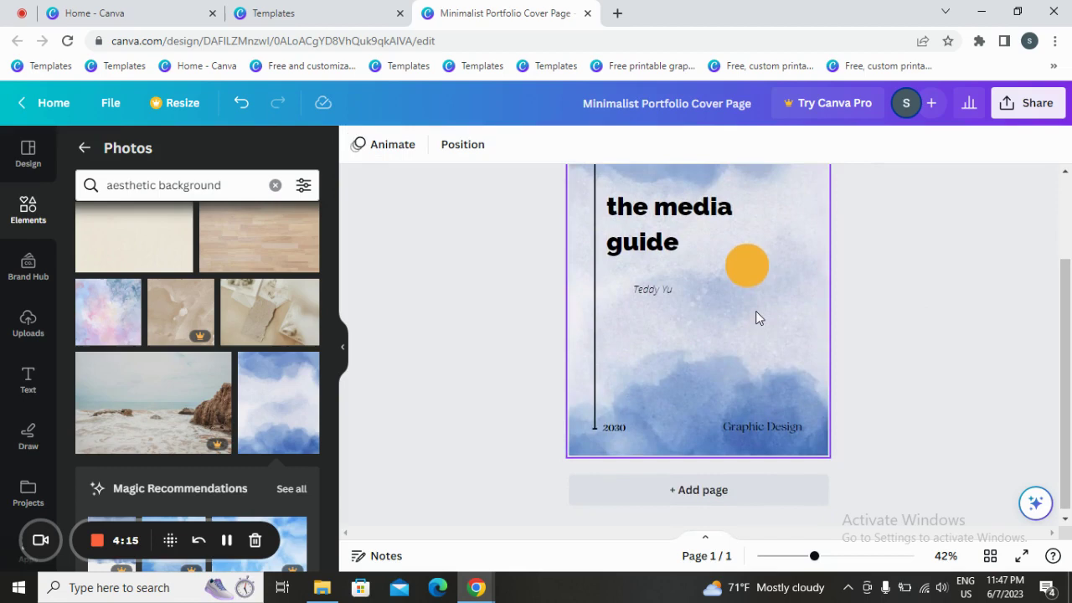
scroll(754, 326, "up", 2)
left_click(750, 340)
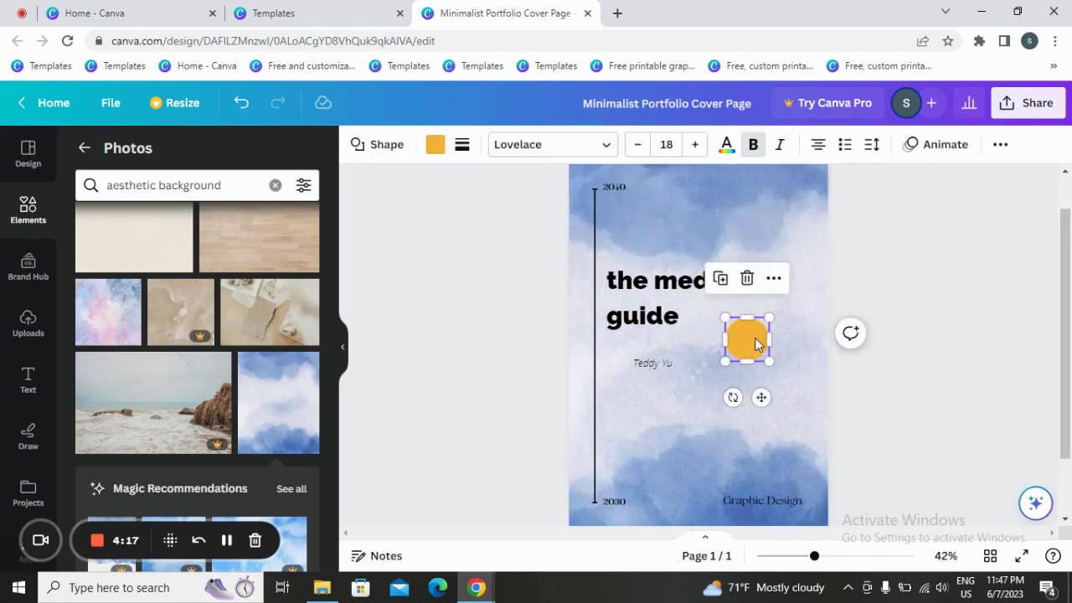
left_click(435, 145)
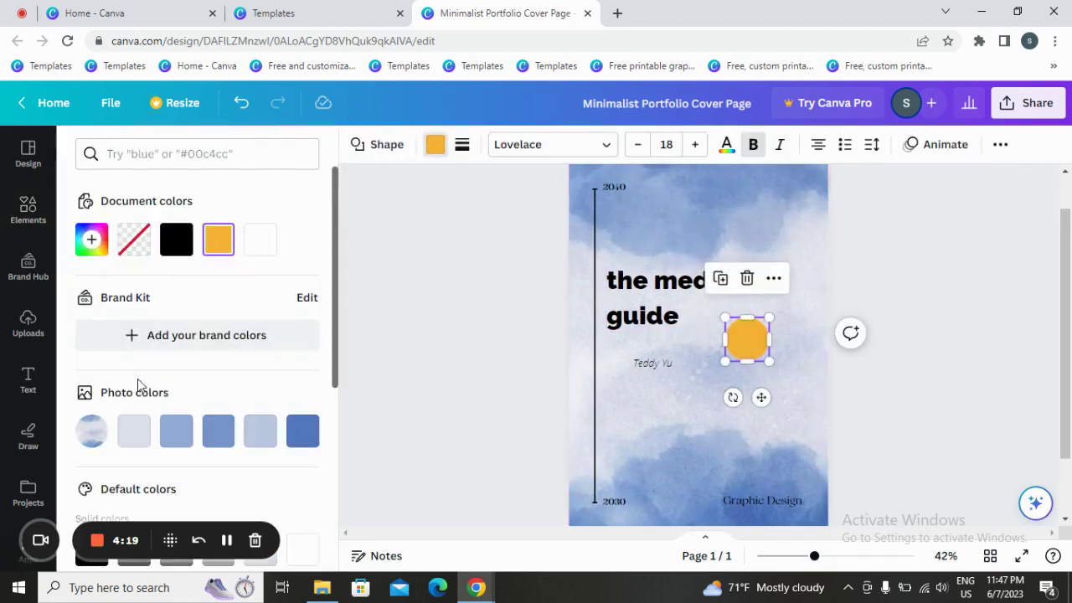
scroll(139, 382, "down", 2)
scroll(159, 387, "down", 2)
left_click(217, 339)
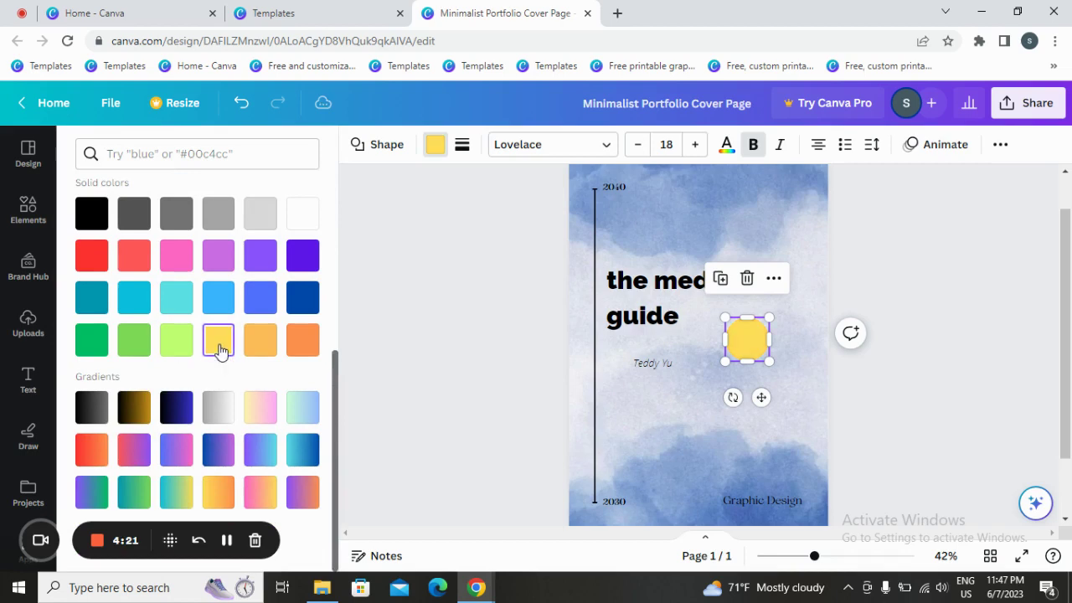
left_click(725, 344)
- Move the yellow circle up behind the end of the word 'media'
mouse_move(754, 350)
left_mouse_down()
mouse_move(738, 275)
mouse_move(769, 307)
left_mouse_up()
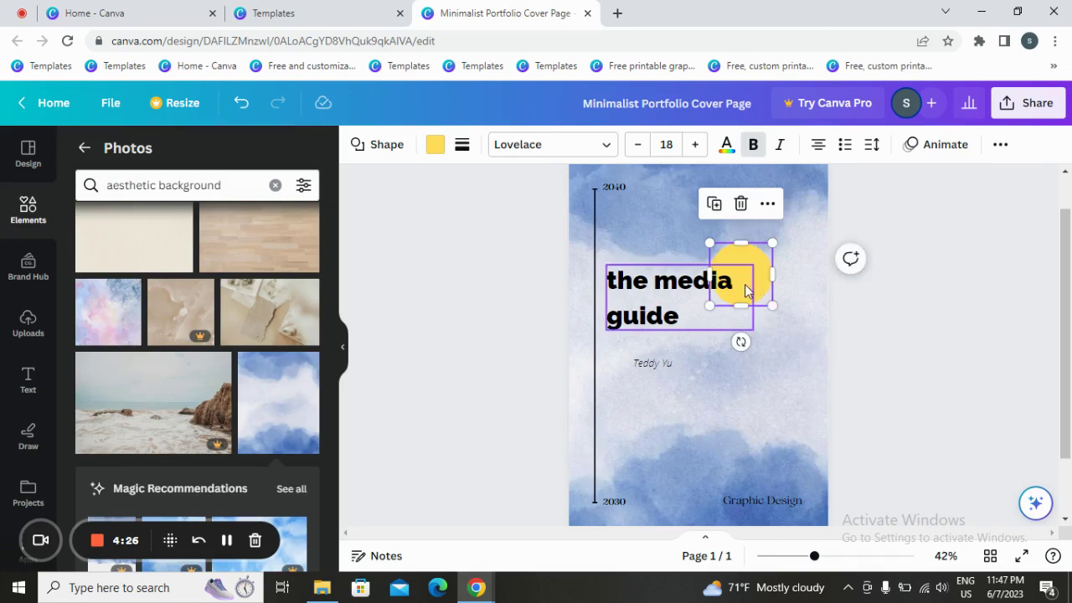
left_click_drag(742, 273, 742, 270)
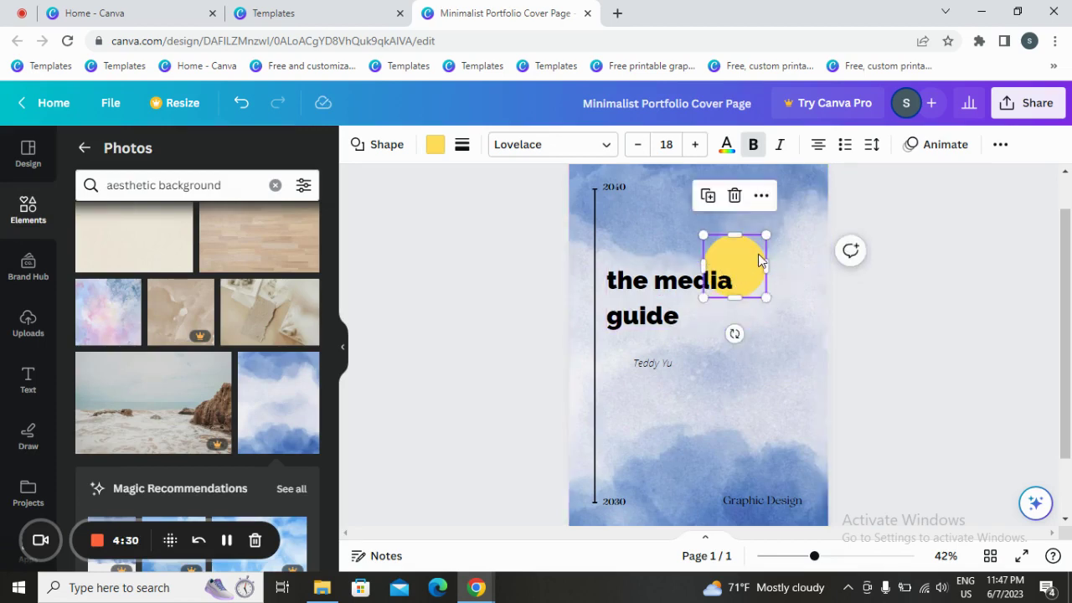
left_click_drag(743, 265, 746, 259)
left_click(896, 335)
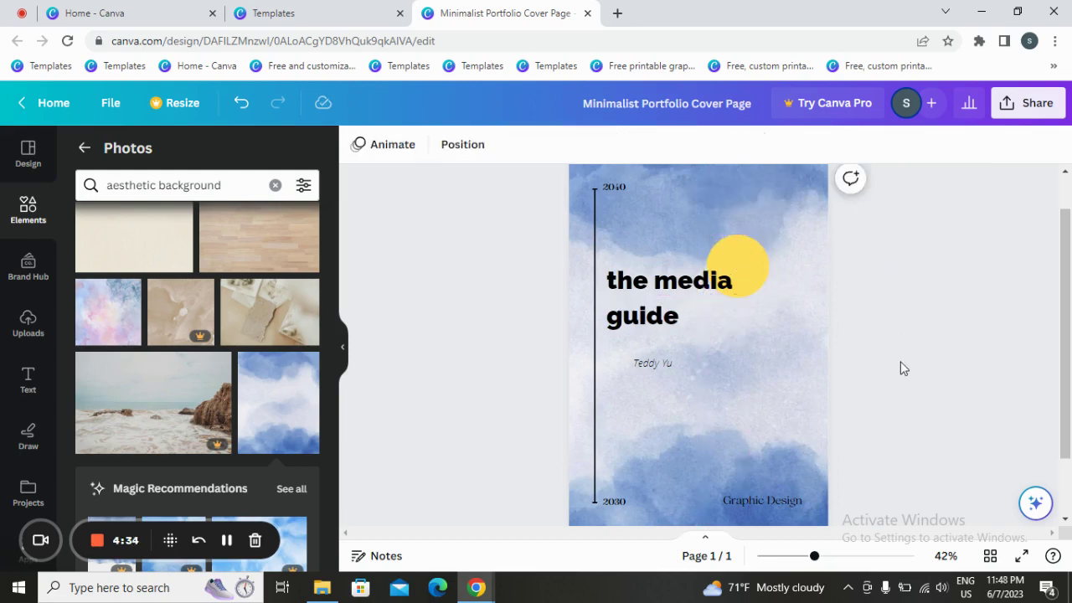
- Turn the Graphic Design and 2030 labels white using the Document colors
scroll(903, 379, "up", 1)
scroll(902, 381, "down", 3)
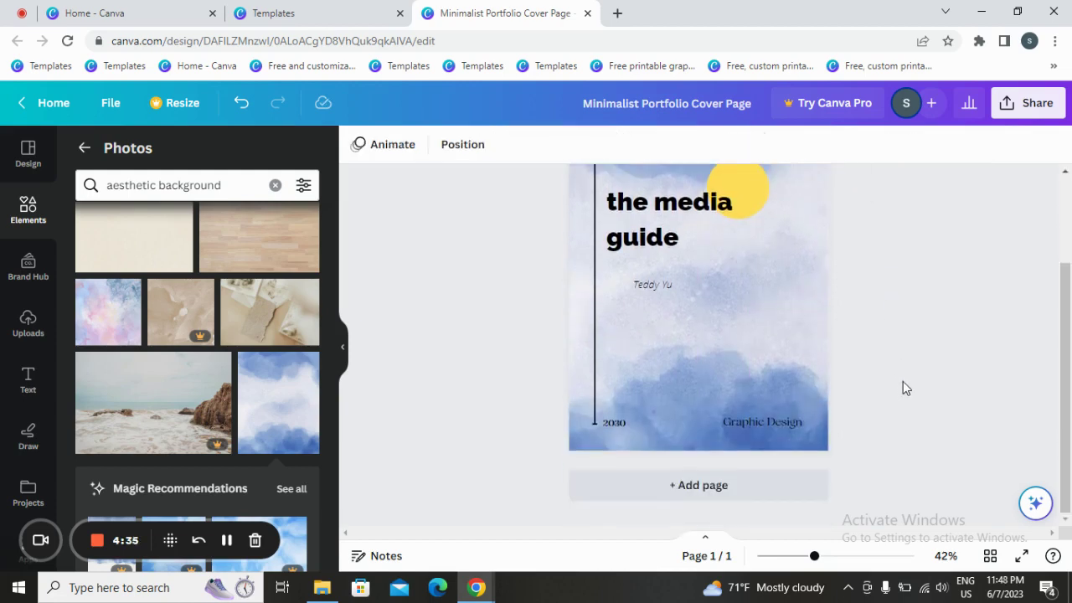
left_click(736, 421)
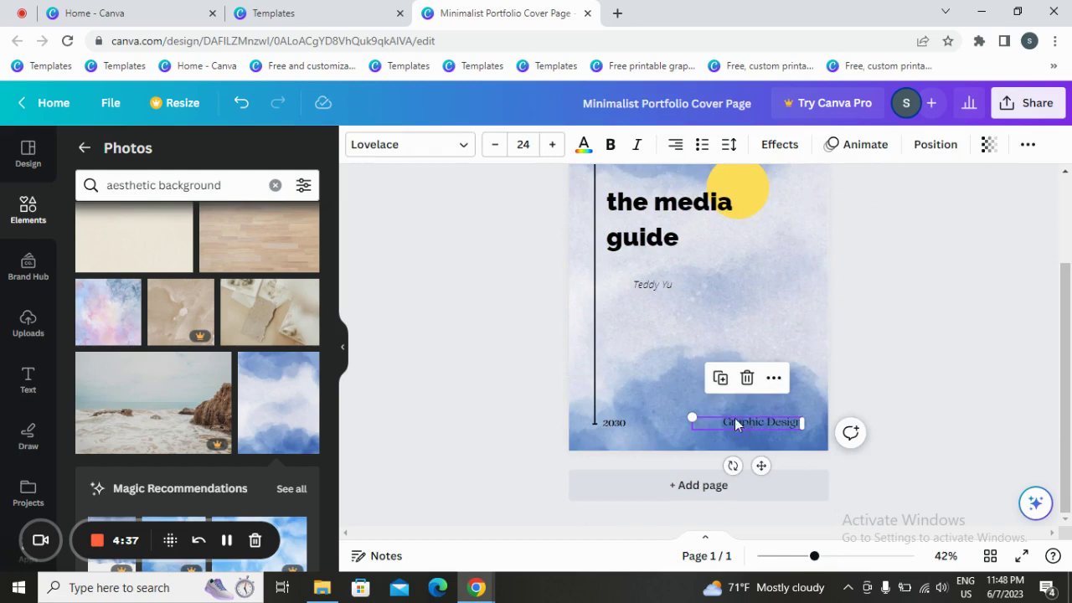
left_click(583, 148)
left_click(219, 241)
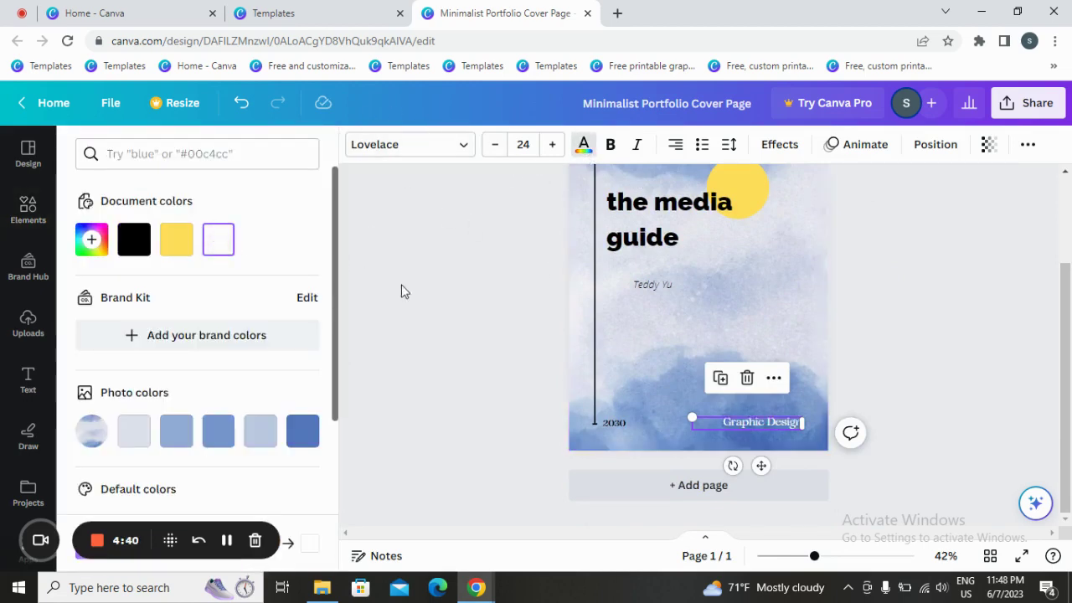
left_click(612, 423)
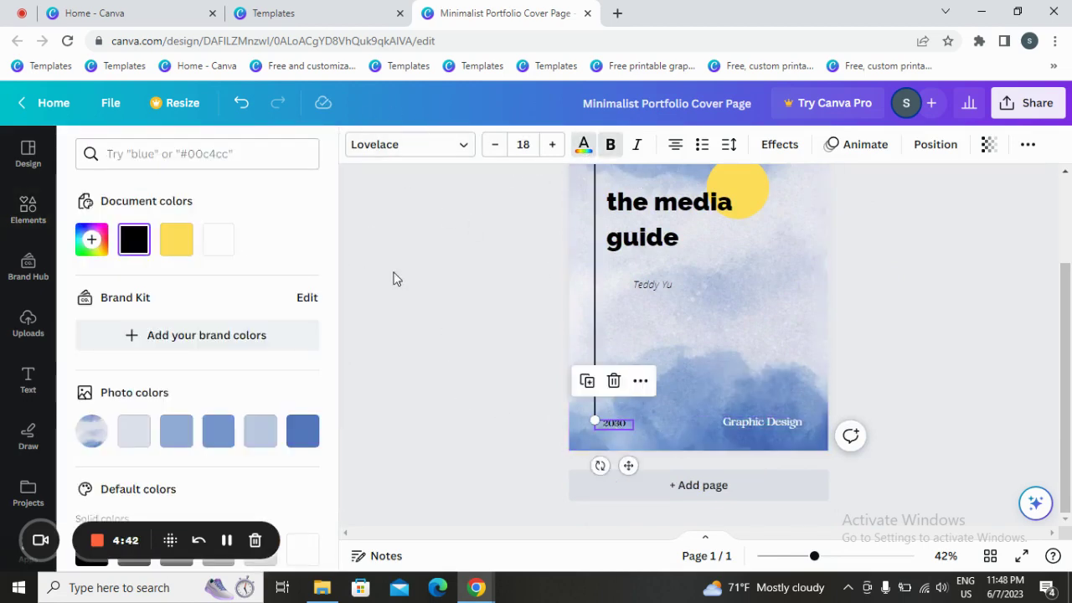
left_click(218, 240)
- Make the 2040 label at the top of the page white
scroll(714, 291, "up", 3)
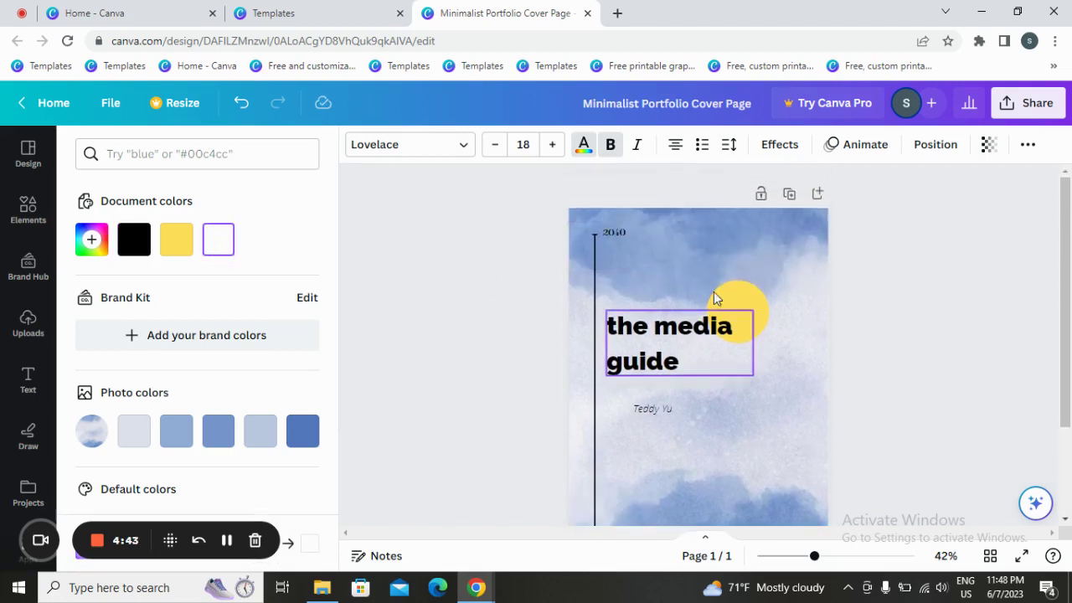
left_click(614, 232)
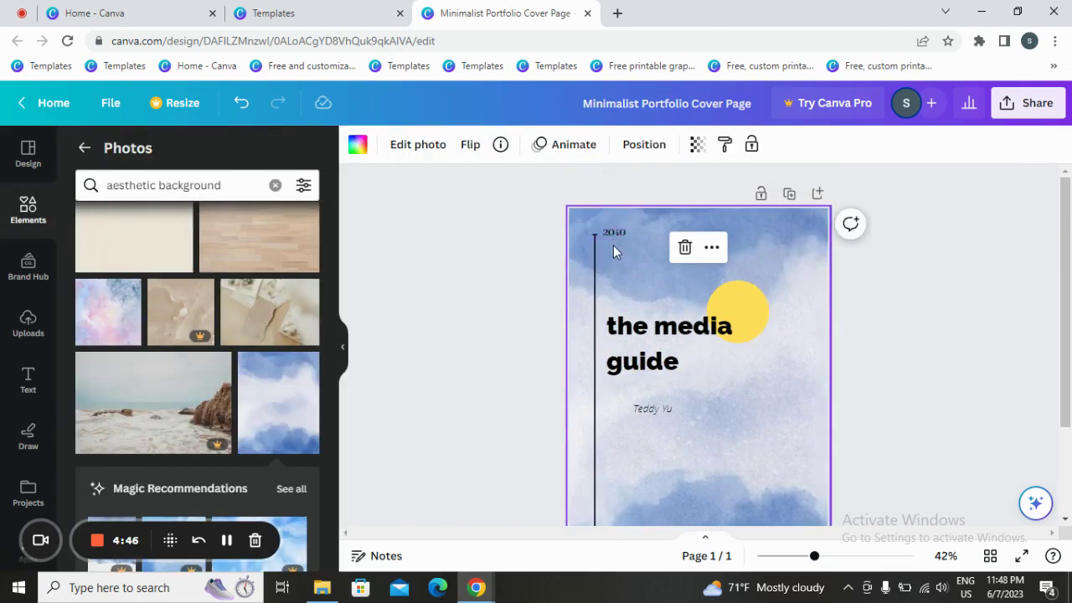
left_click(614, 233)
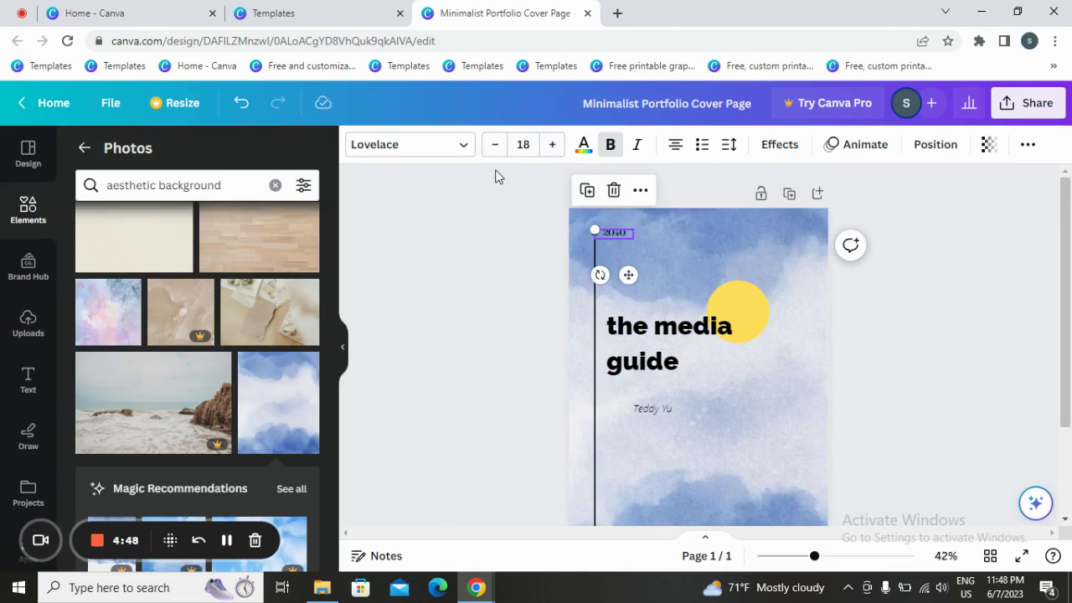
left_click(583, 144)
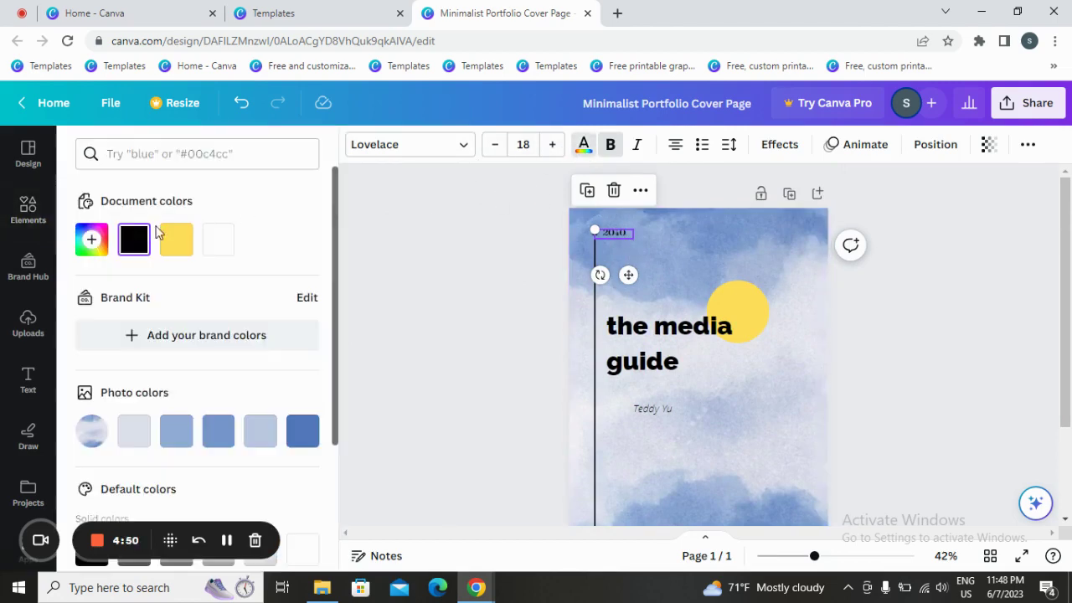
left_click(220, 243)
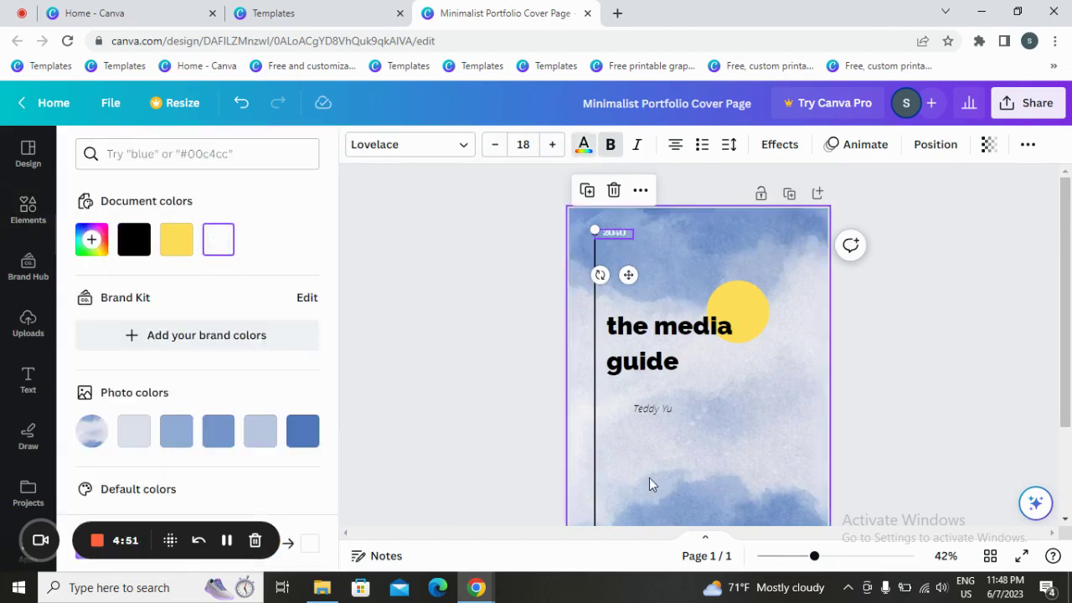
- Keep the 'the media guide' title black after briefly trying white
left_click(618, 336)
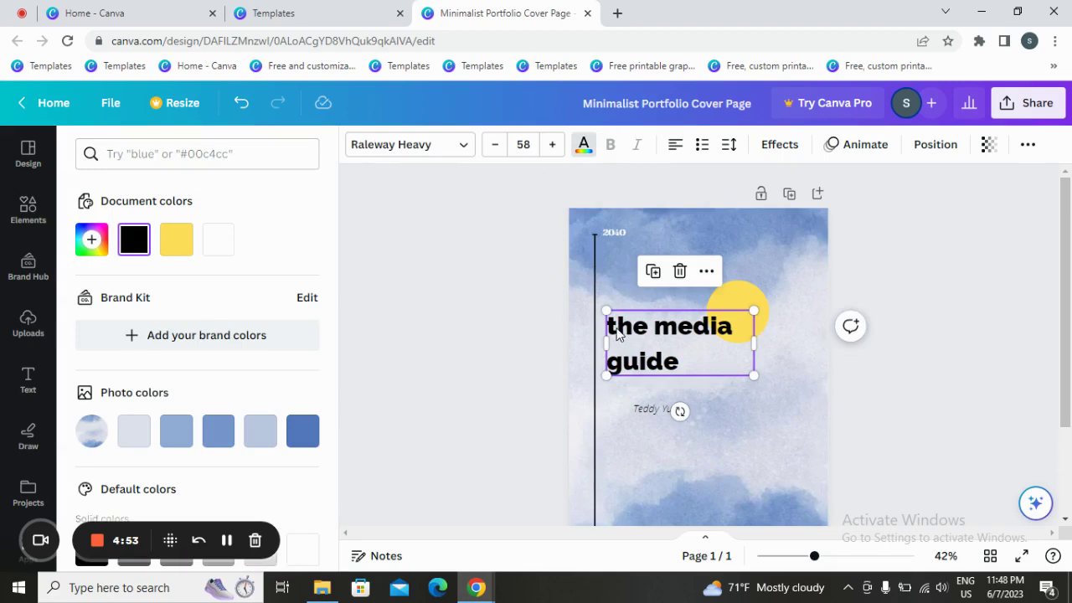
left_click(219, 243)
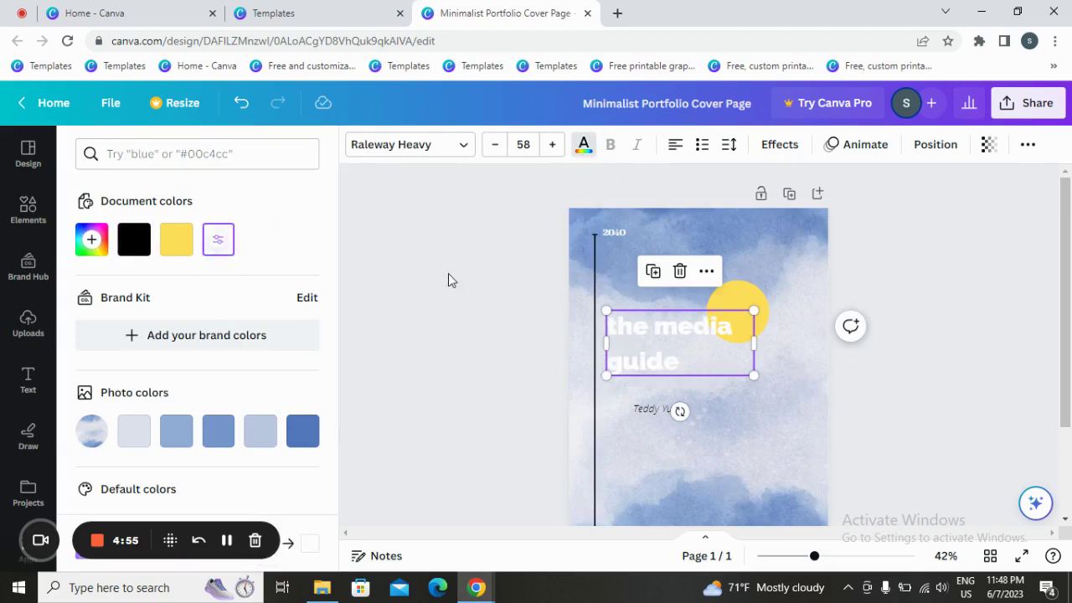
left_click(138, 243)
scroll(497, 461, "down", 3)
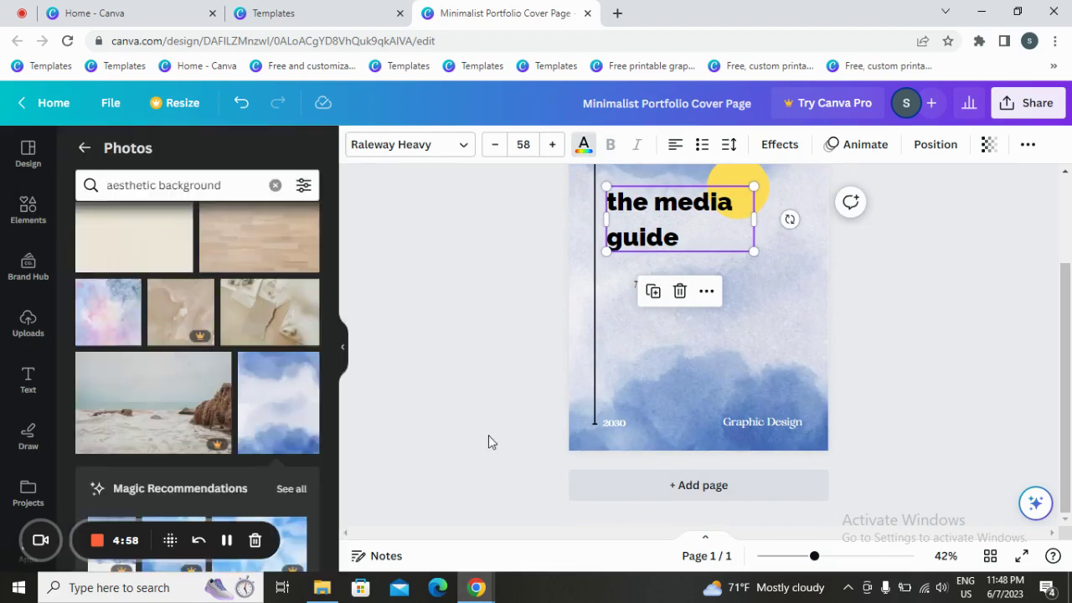
scroll(993, 462, "up", 3)
scroll(950, 387, "down", 3)
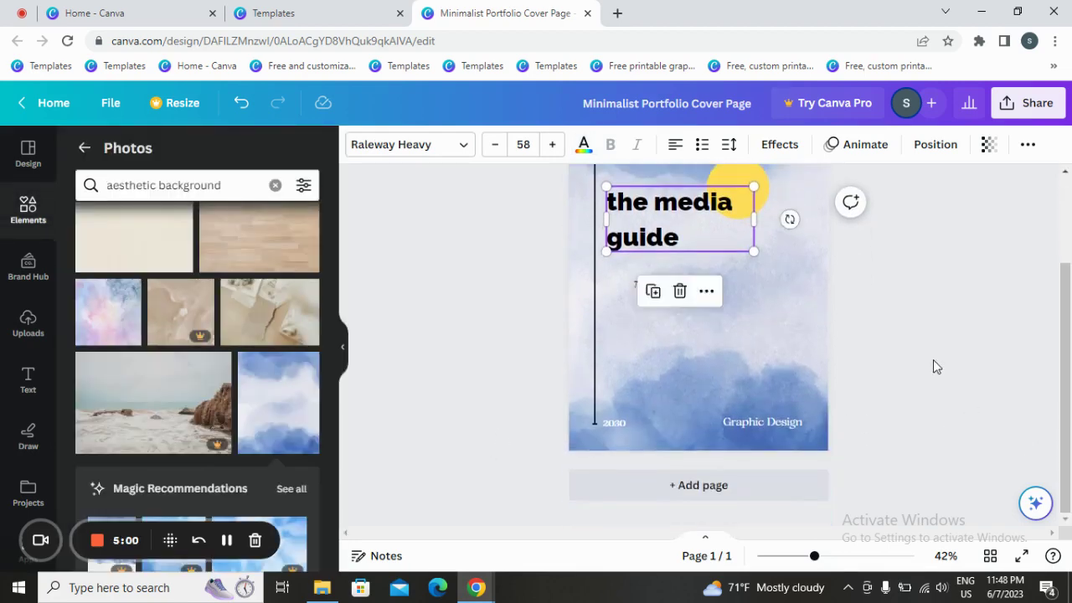
scroll(935, 366, "up", 3)
scroll(789, 426, "down", 3)
- Add a Grant Funding Proposal page 2, then bring up the cover's animation presets
left_click(728, 487)
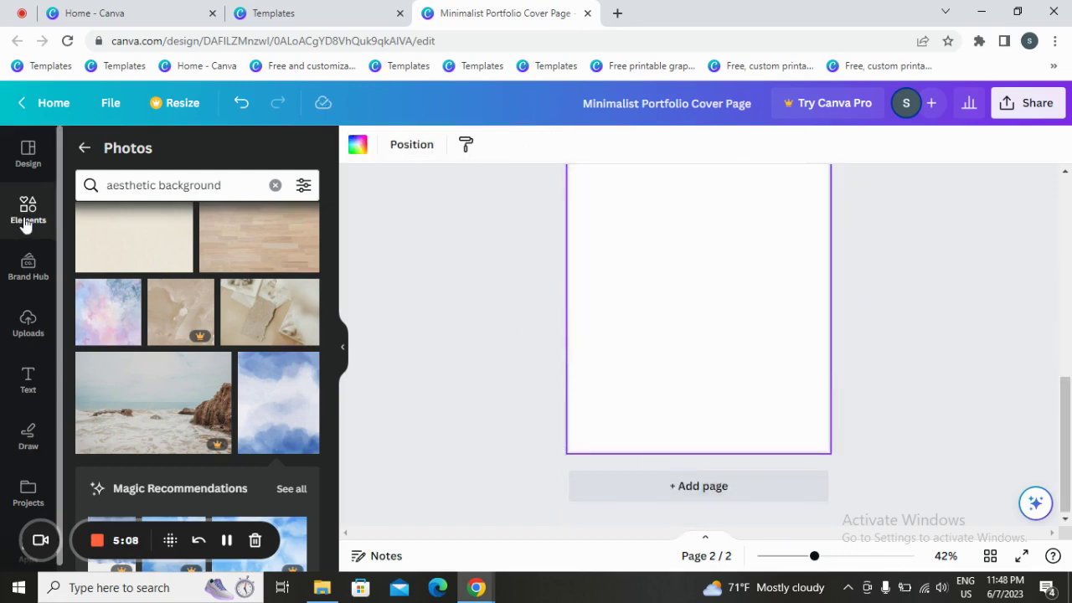
left_click(32, 151)
scroll(171, 351, "down", 3)
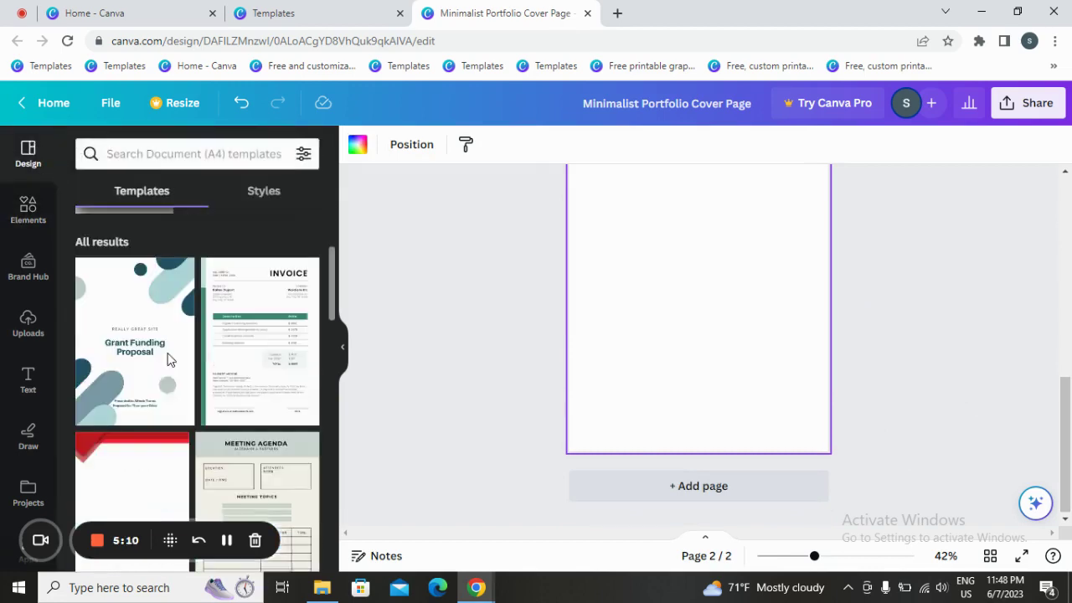
left_click(169, 345)
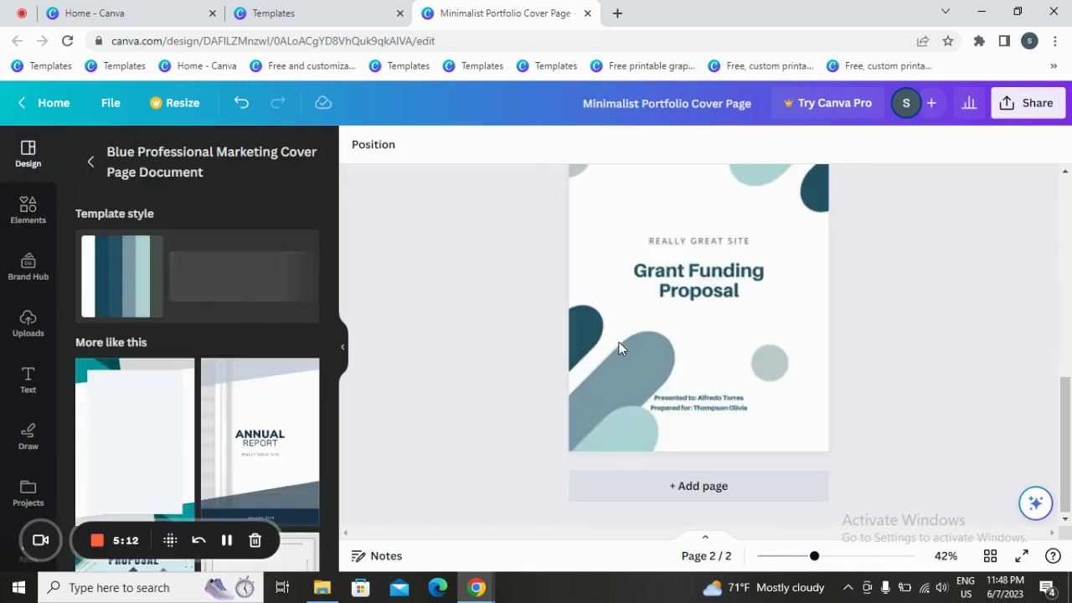
key("ctrl+z")
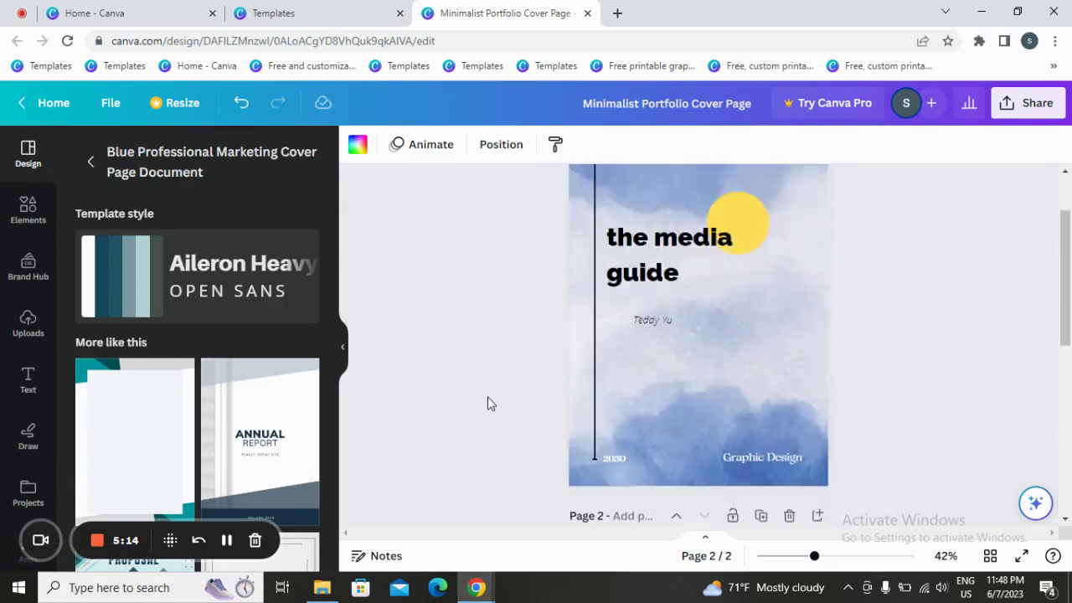
left_click(417, 144)
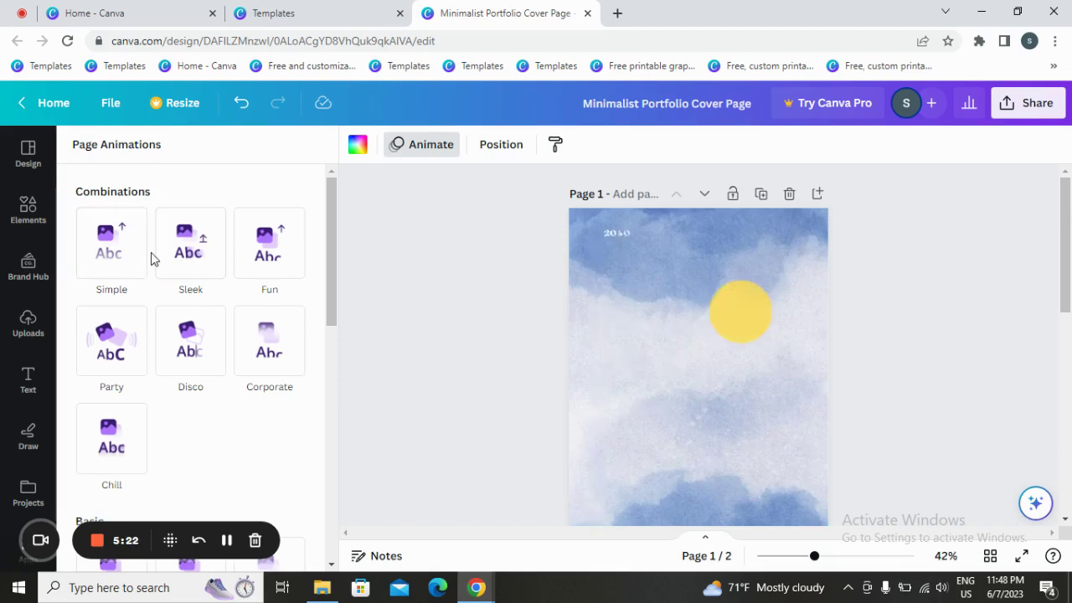
- Apply the Sleek page animation to the cover and check its 5.0s timing
left_click(203, 259)
scroll(250, 330, "down", 2)
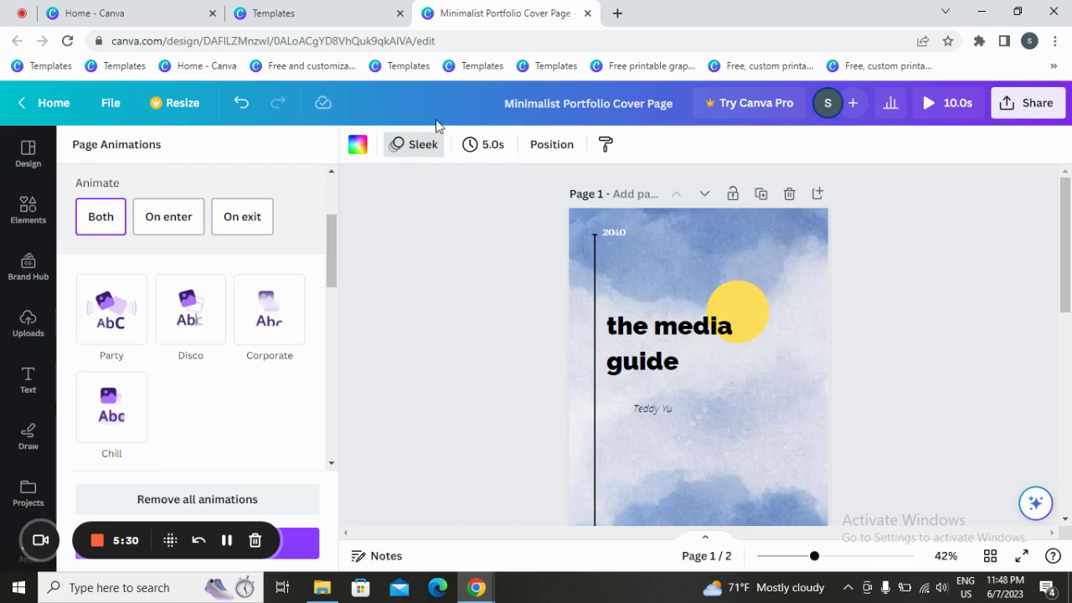
left_click(491, 145)
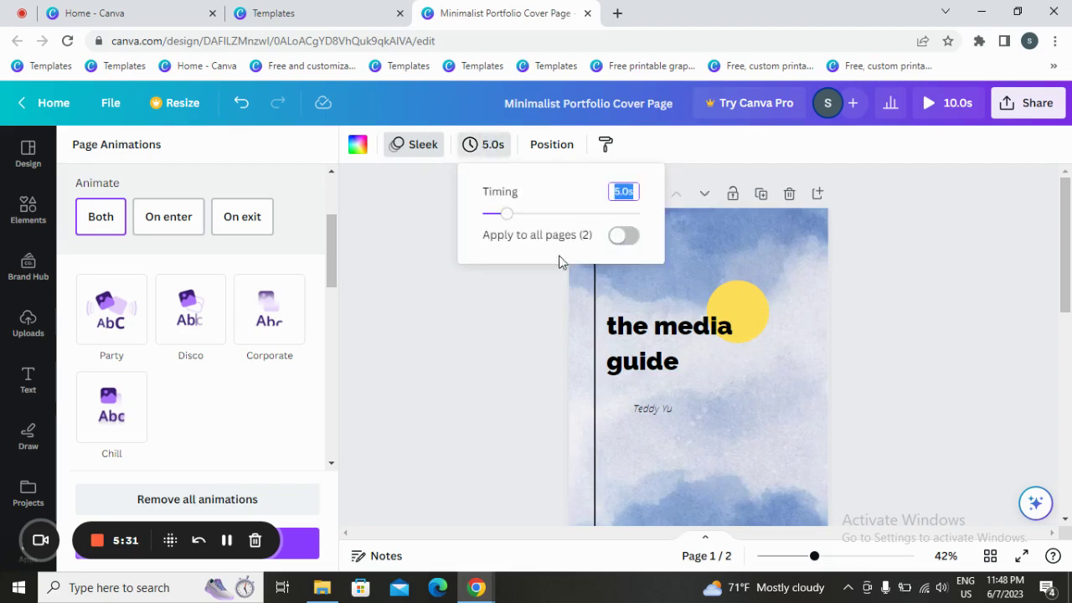
- Drag the 'the media guide' title layer to the top of the layer order
left_click(552, 145)
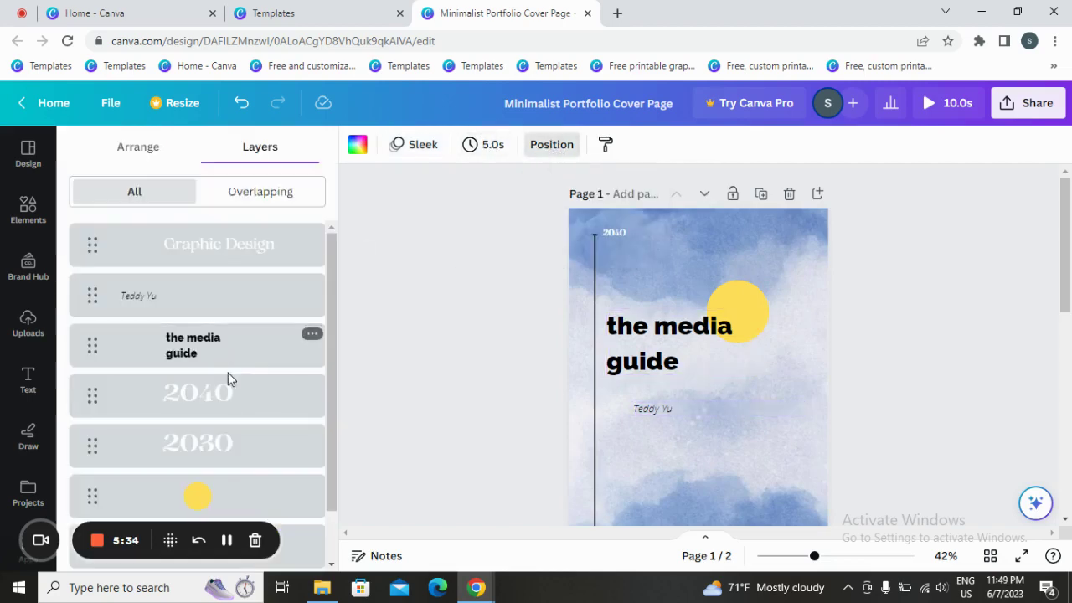
left_click_drag(227, 374, 236, 246)
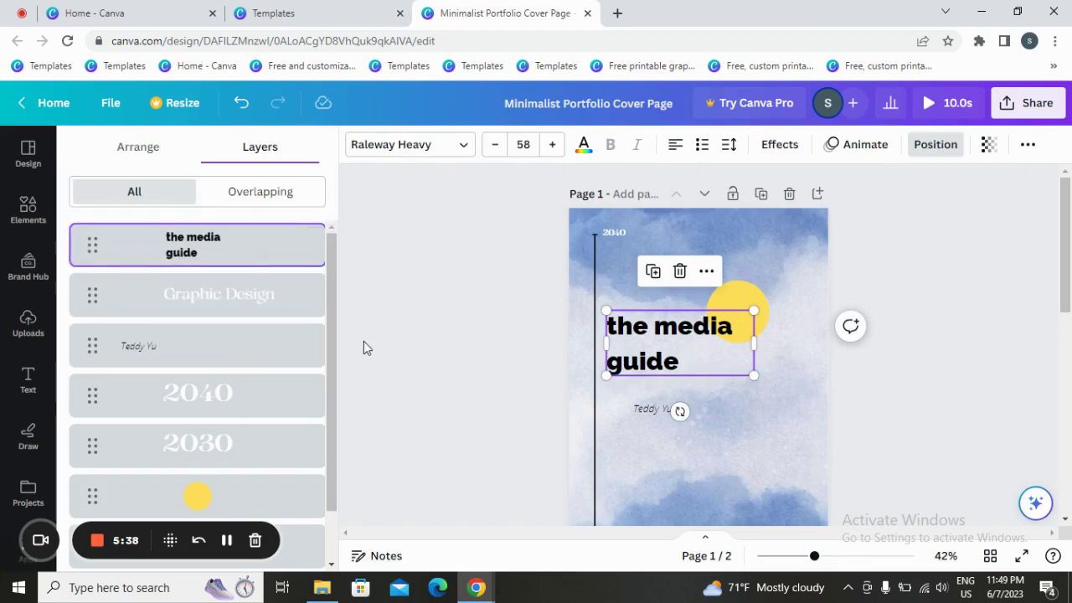
scroll(377, 350, "down", 1)
scroll(385, 357, "down", 2)
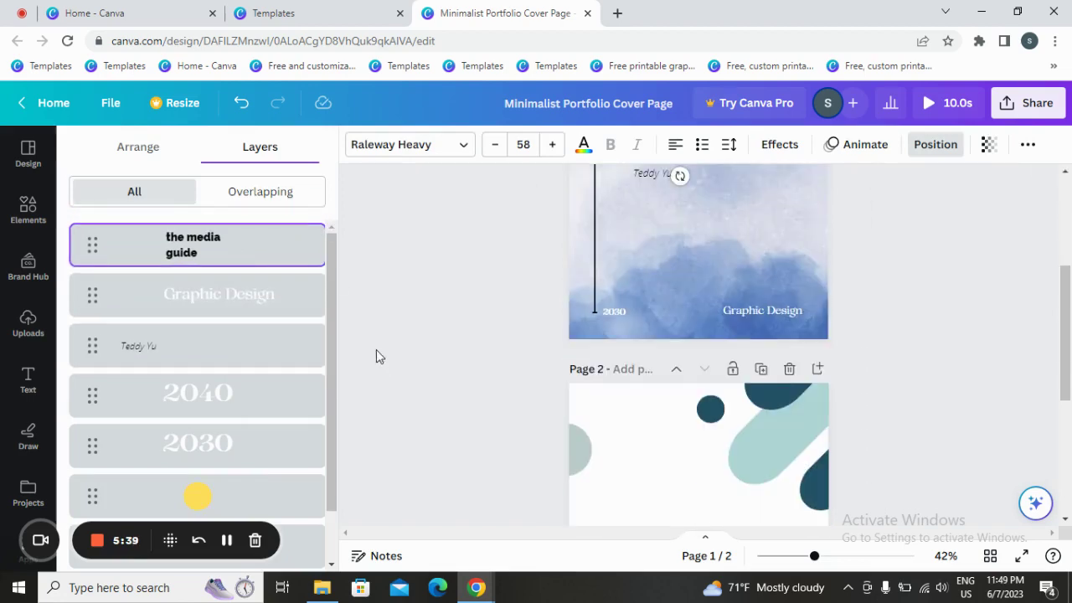
left_click(234, 197)
left_click(141, 195)
scroll(493, 411, "down", 1)
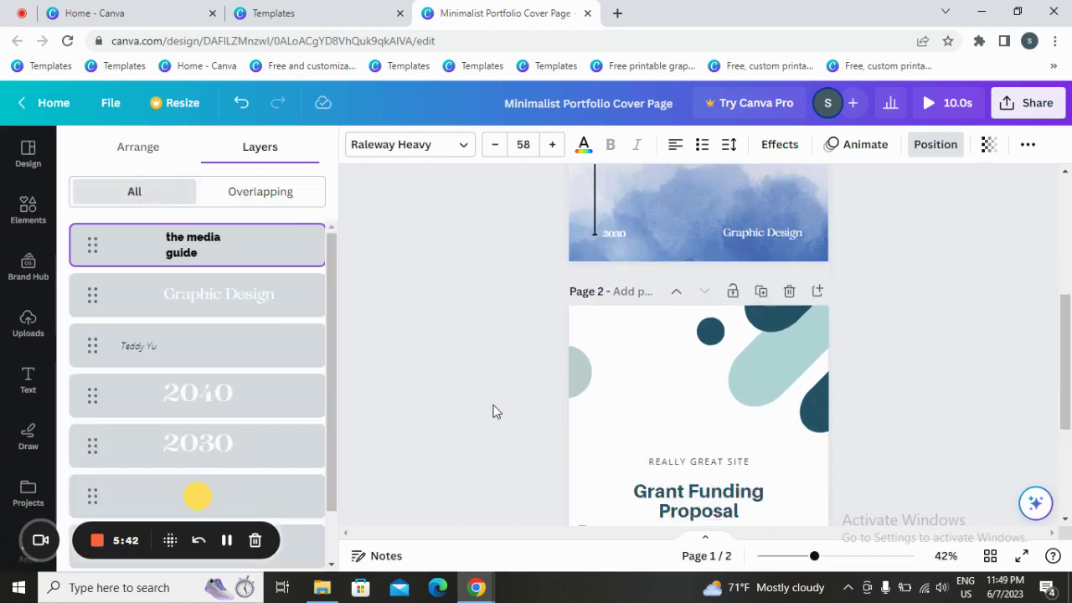
scroll(493, 411, "down", 2)
scroll(492, 412, "up", 5)
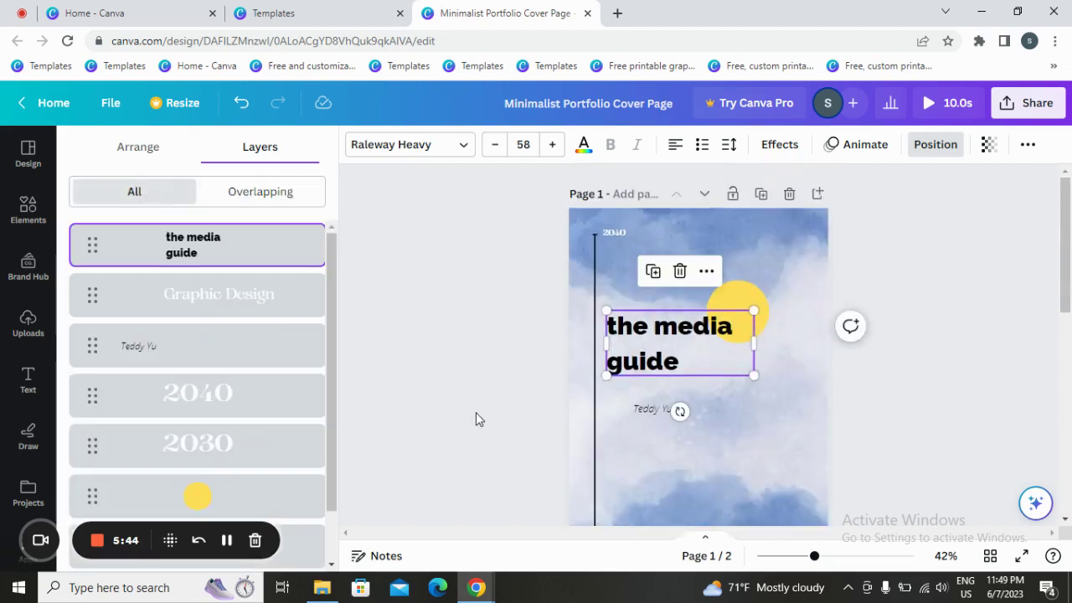
key("Escape")
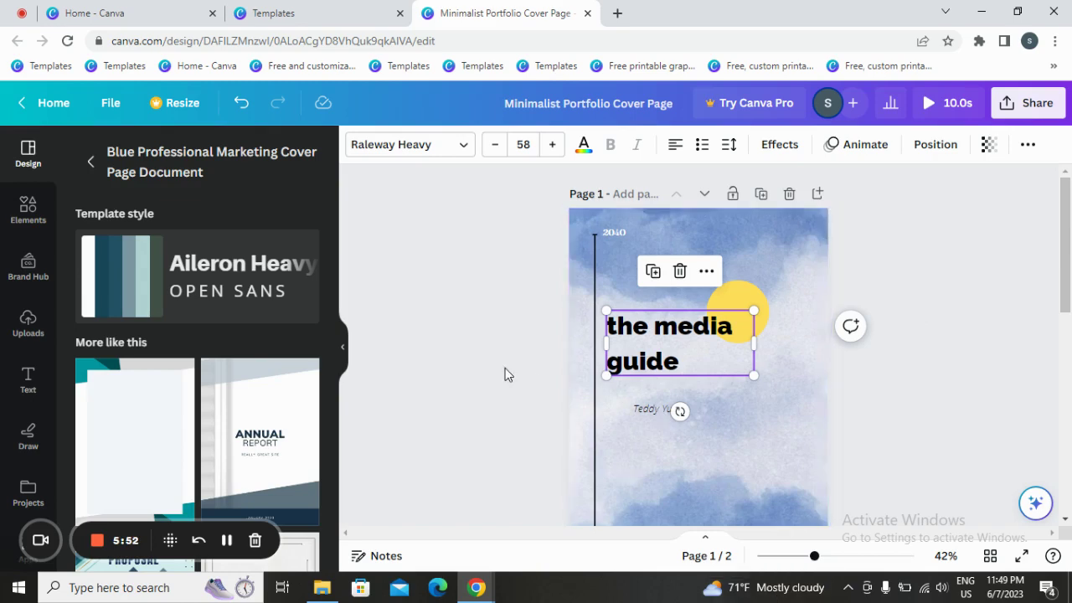
- Deselect the title and scroll the Elements library down to the Frames section
left_click(542, 331)
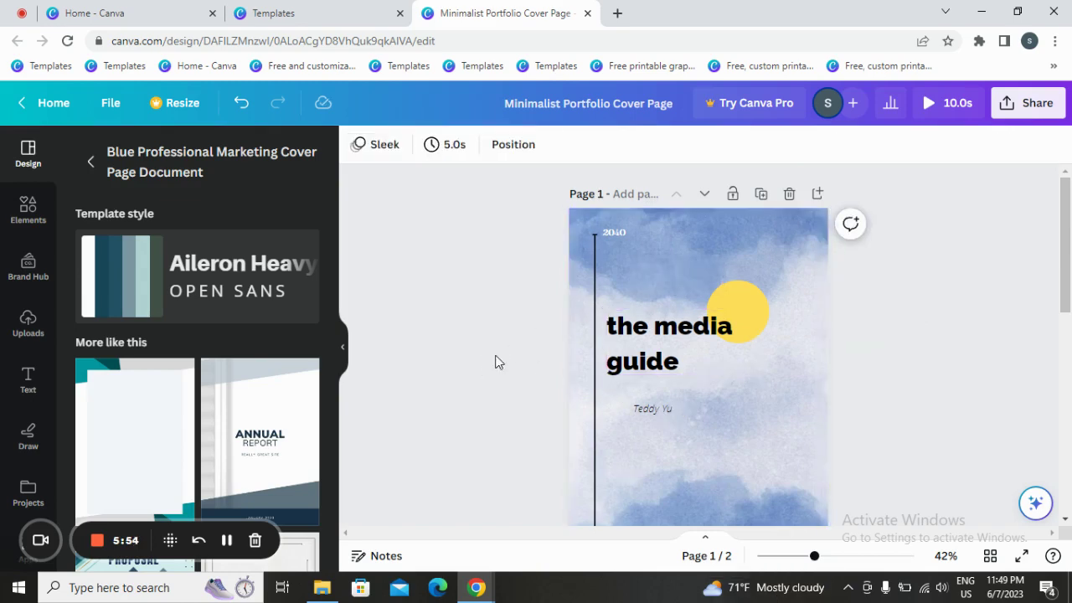
left_click(27, 207)
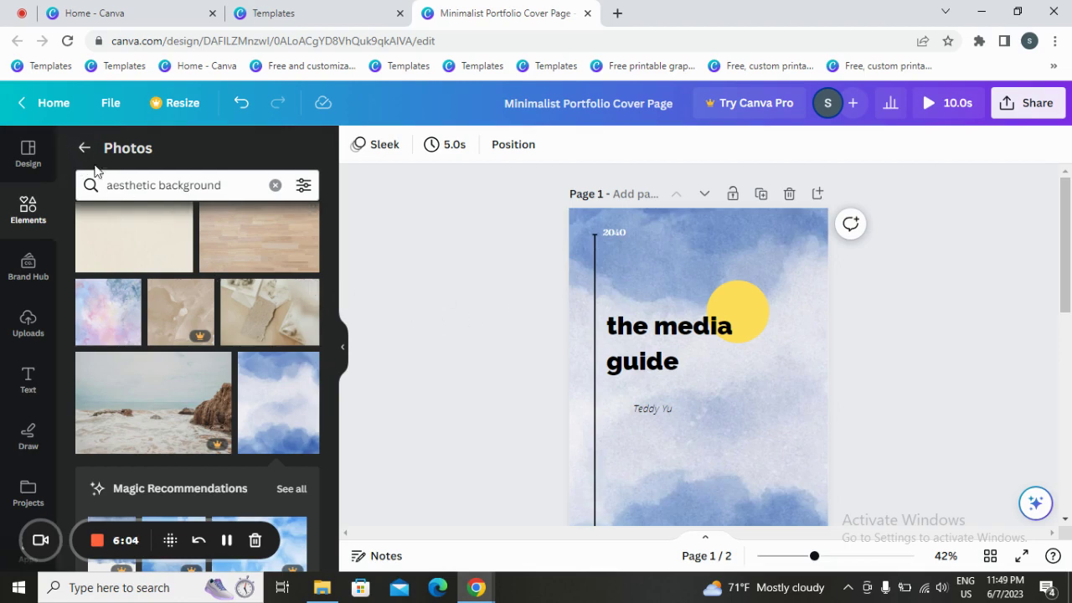
left_click(29, 211)
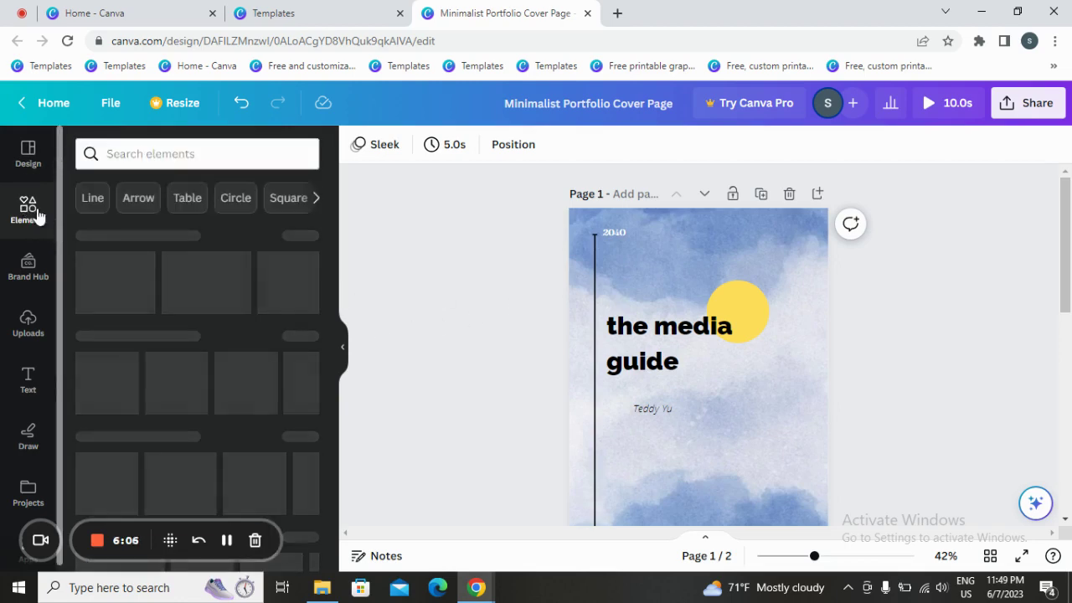
left_click(245, 153)
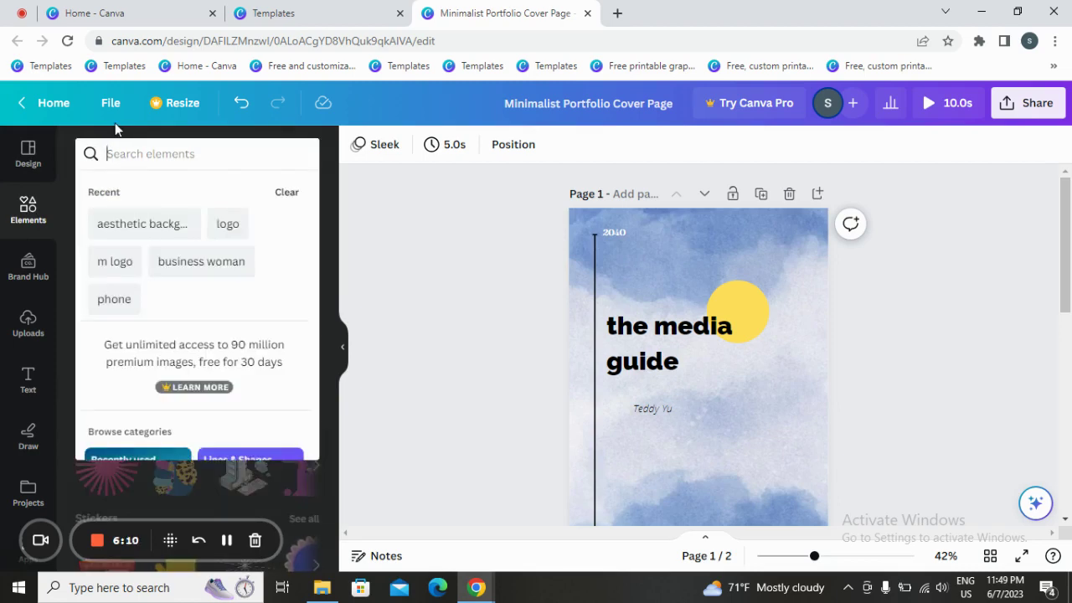
left_click(397, 261)
scroll(277, 301, "down", 5)
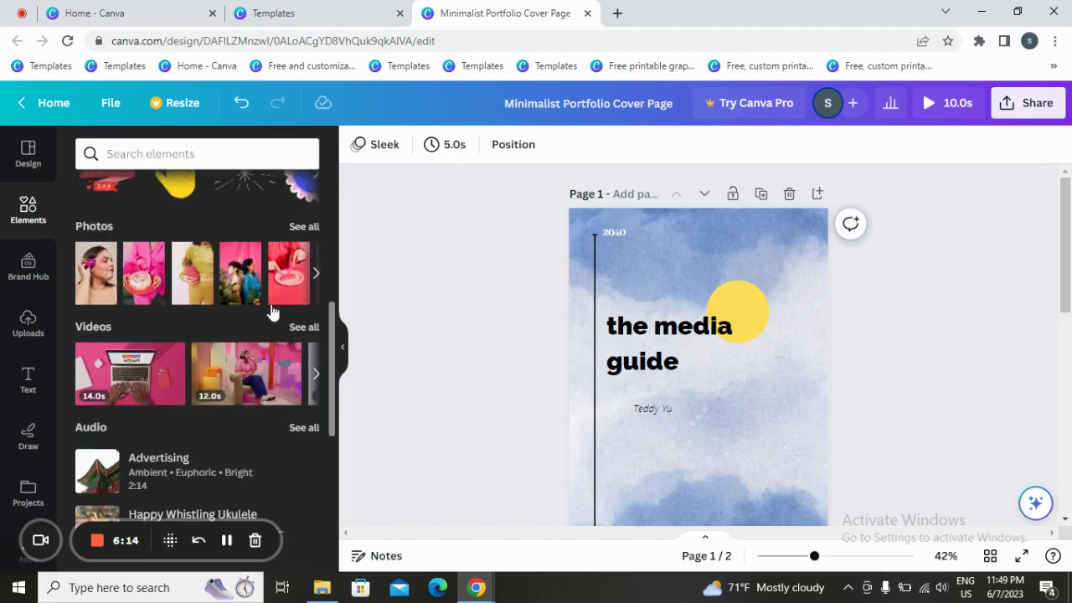
scroll(275, 310, "down", 4)
scroll(275, 310, "down", 1)
scroll(272, 313, "down", 3)
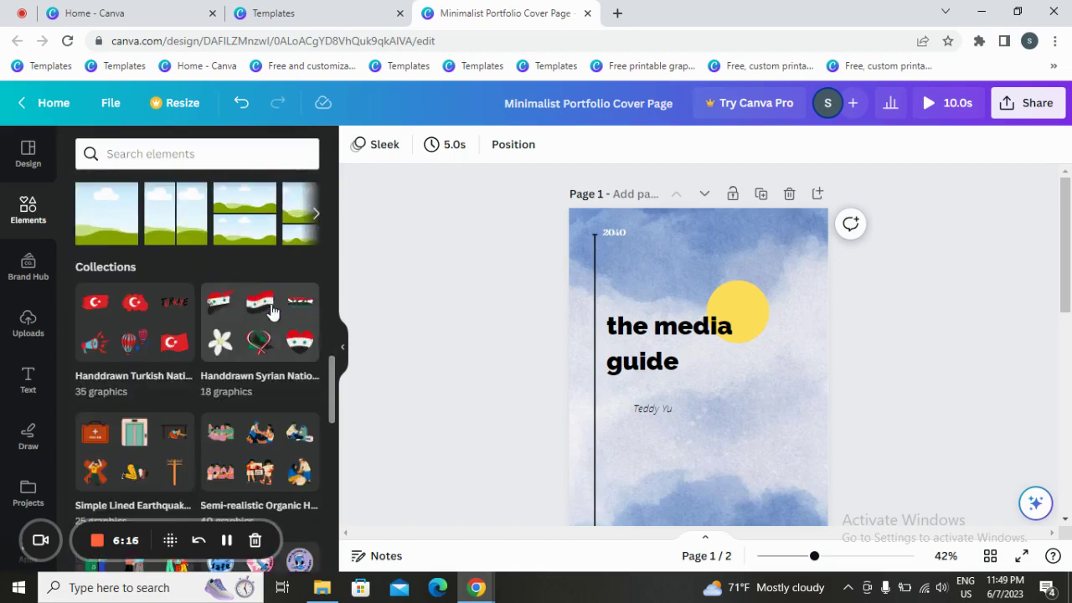
scroll(272, 312, "up", 2)
- Add a cloud-shaped frame to the cover and move it lower right
left_click(180, 283)
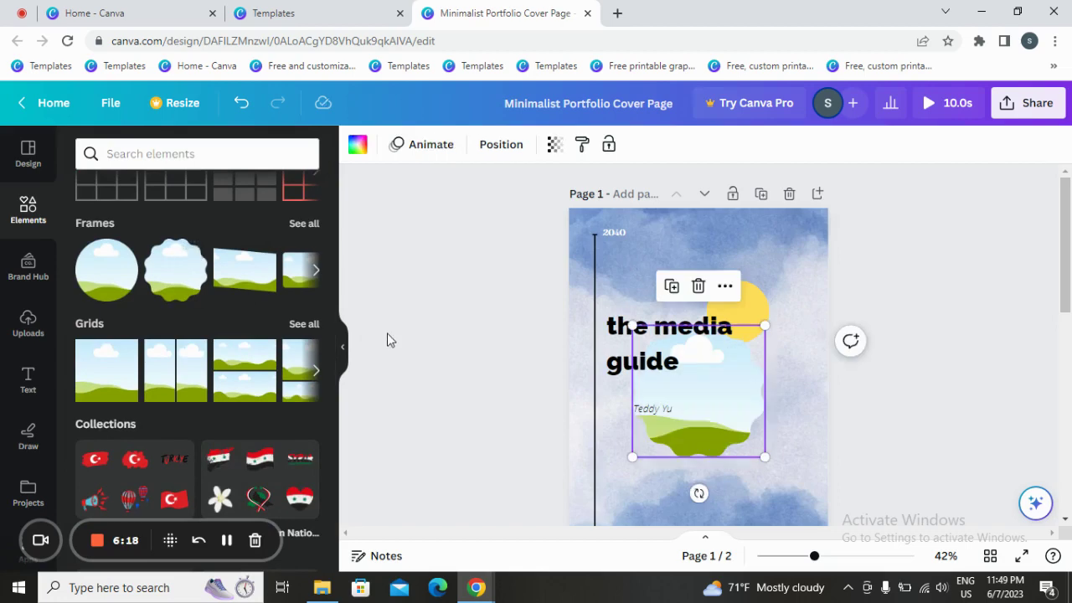
scroll(539, 332, "down", 2)
left_click_drag(708, 281, 809, 344)
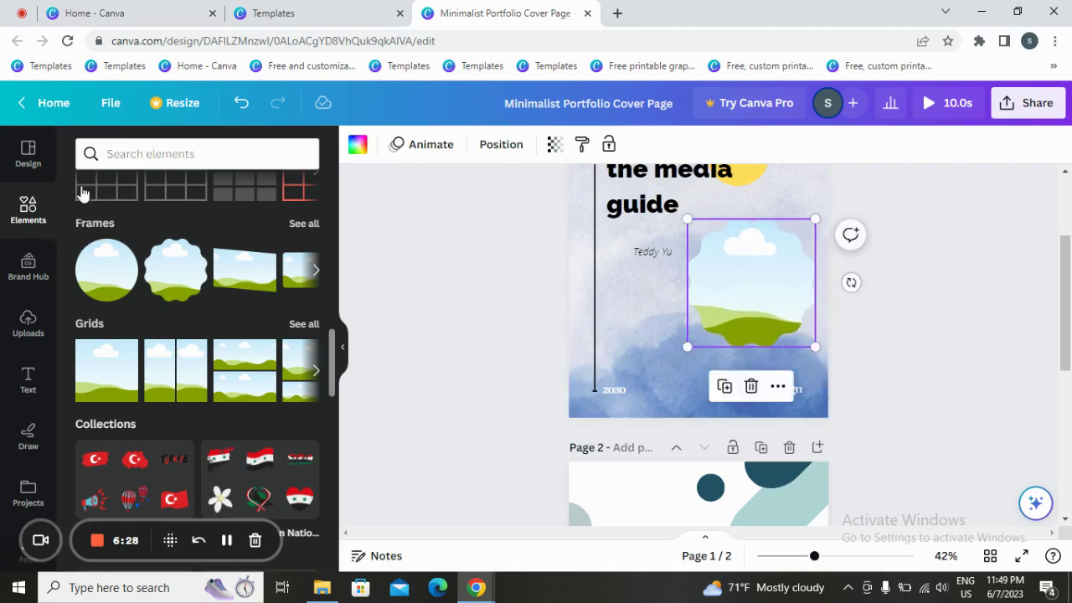
- Drop the scarf-woman photo from Recently used into the cloud frame
scroll(124, 347, "up", 5)
scroll(124, 347, "up", 5)
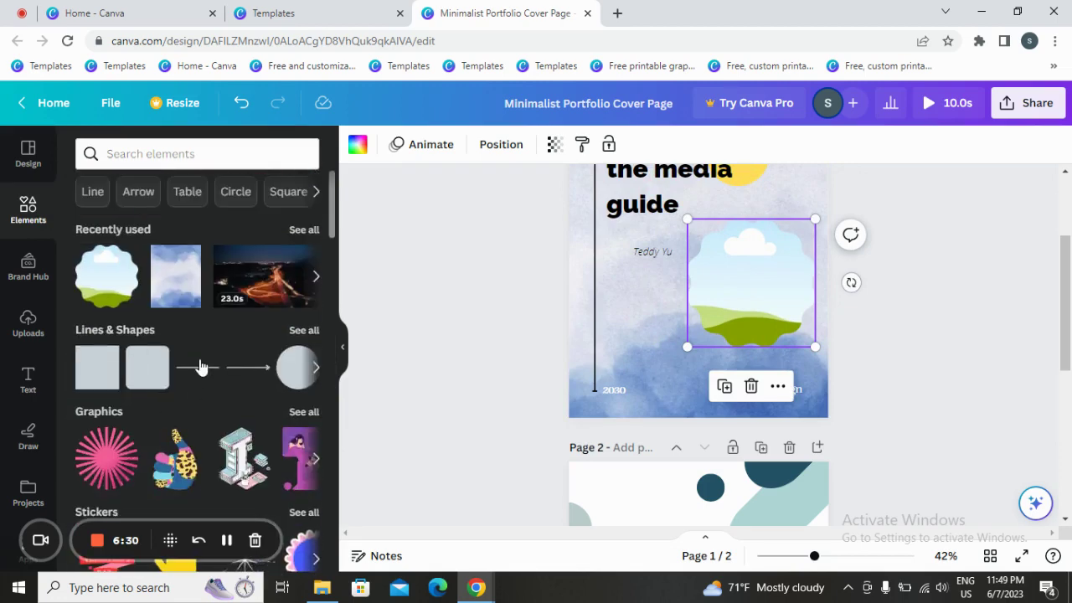
left_click(304, 229)
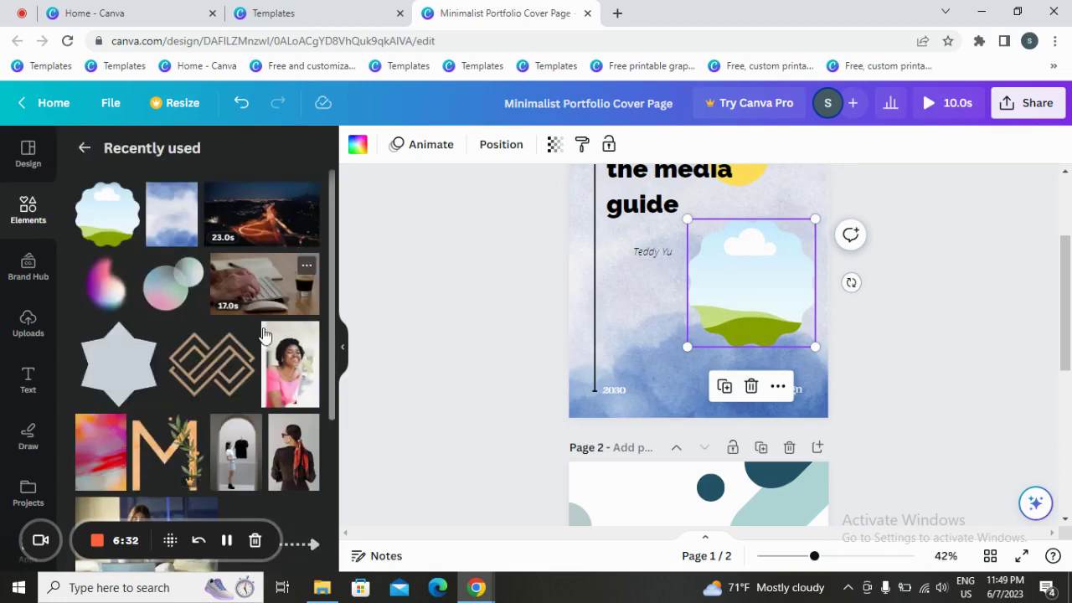
scroll(293, 393, "down", 2)
mouse_move(300, 397)
left_mouse_down()
mouse_move(706, 319)
mouse_move(787, 327)
left_mouse_up()
scroll(570, 497, "up", 2)
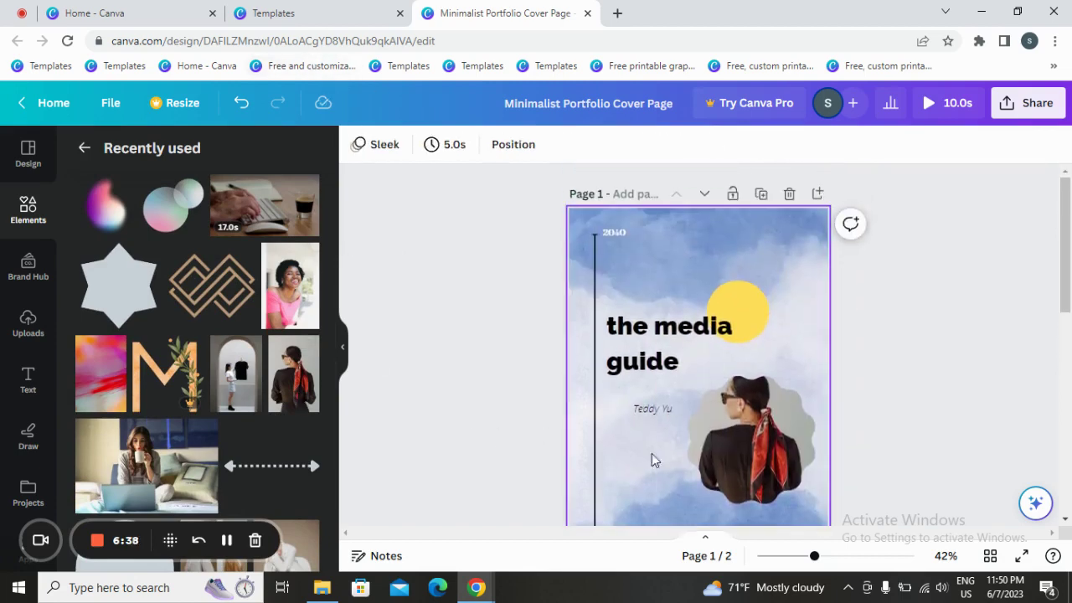
- Set the framed photo's transparency to about 57
left_click(712, 447)
left_click(358, 146)
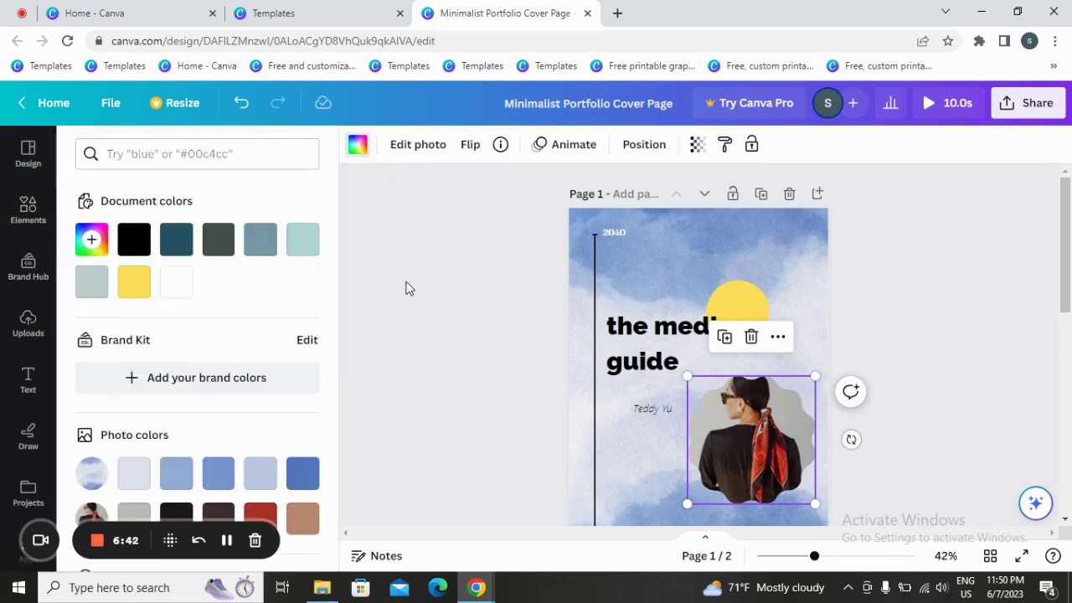
left_click(698, 144)
mouse_move(698, 207)
left_mouse_down()
mouse_move(636, 224)
mouse_move(662, 220)
left_mouse_up()
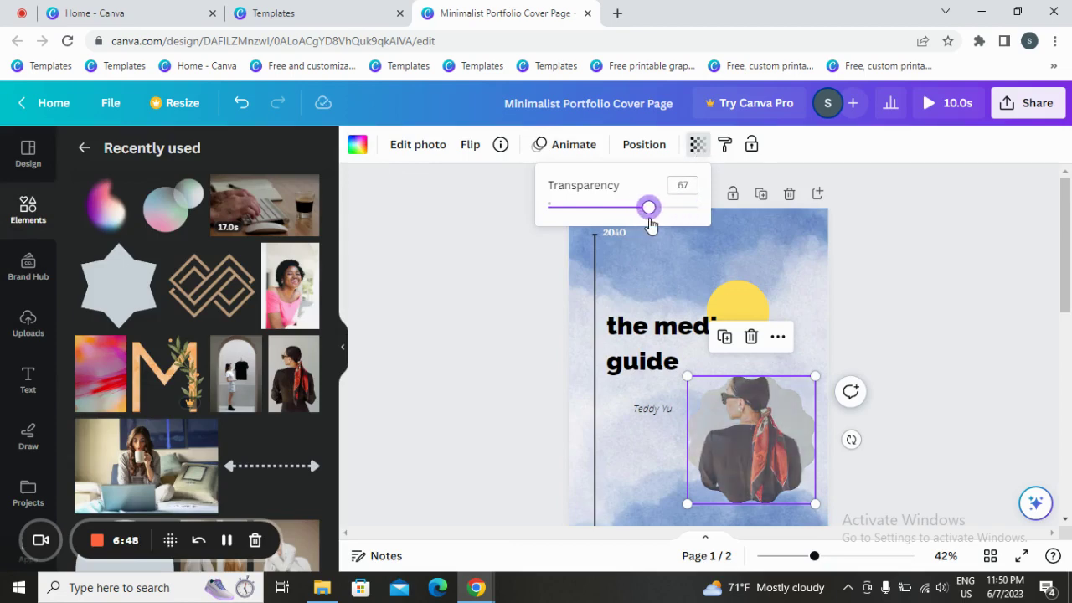
left_click(530, 279)
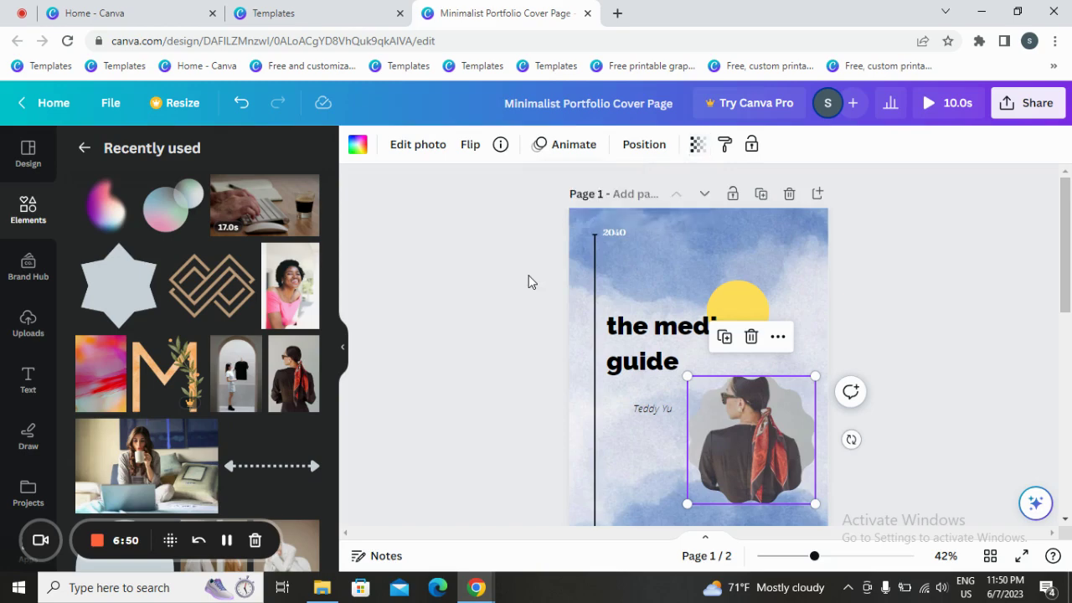
- Shrink and reposition the framed photo, then delete the frame entirely
left_click(1010, 350)
scroll(962, 450, "down", 3)
scroll(961, 450, "up", 2)
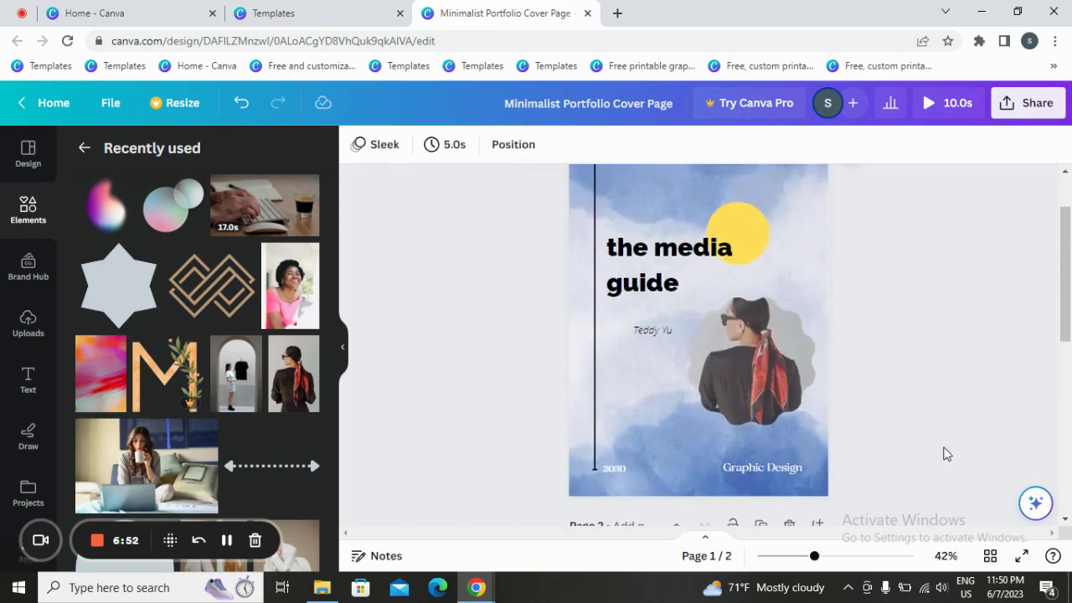
left_click(766, 345)
left_click_drag(765, 345, 760, 379)
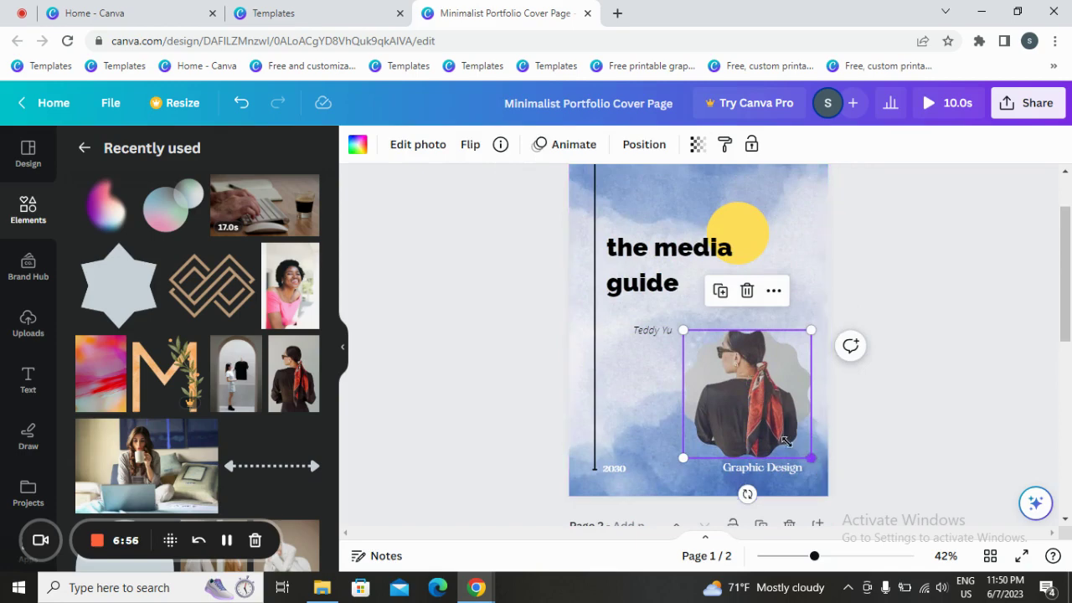
left_click_drag(785, 441, 762, 412)
mouse_move(734, 364)
left_mouse_down()
mouse_move(729, 329)
mouse_move(754, 226)
mouse_move(744, 406)
mouse_move(733, 411)
left_mouse_up()
left_click(729, 331)
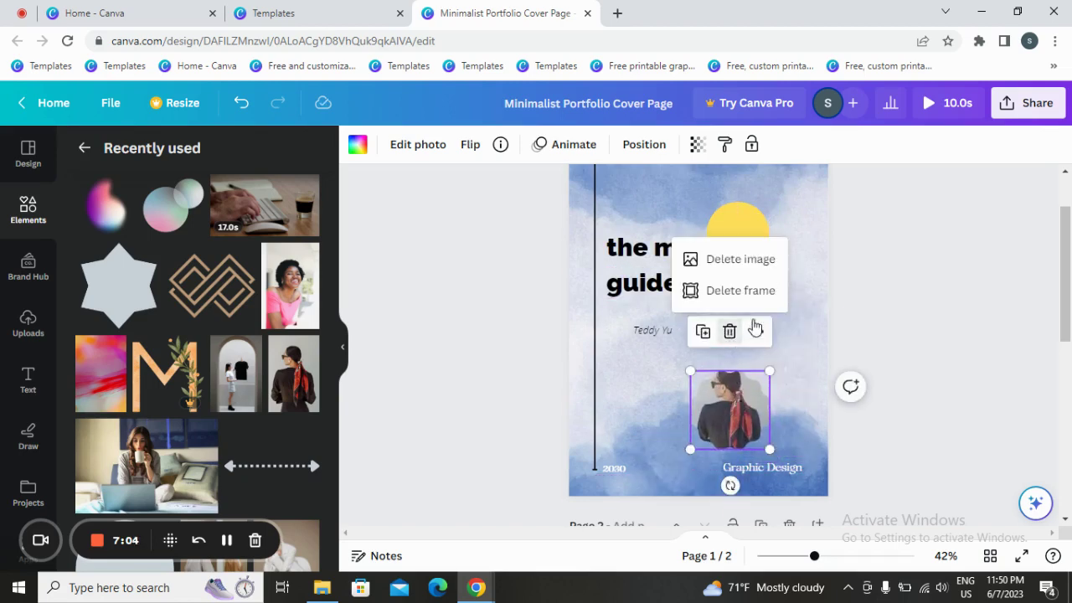
left_click(753, 290)
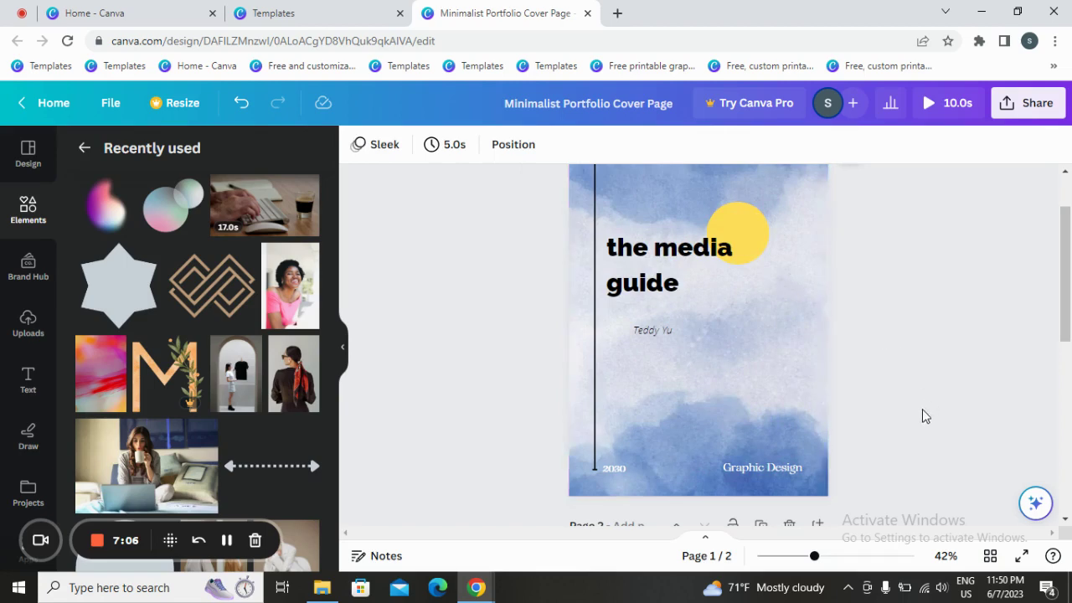
- Add a dotted line from Recently used, lengthen it, and place it under 'guide'
left_click(272, 467)
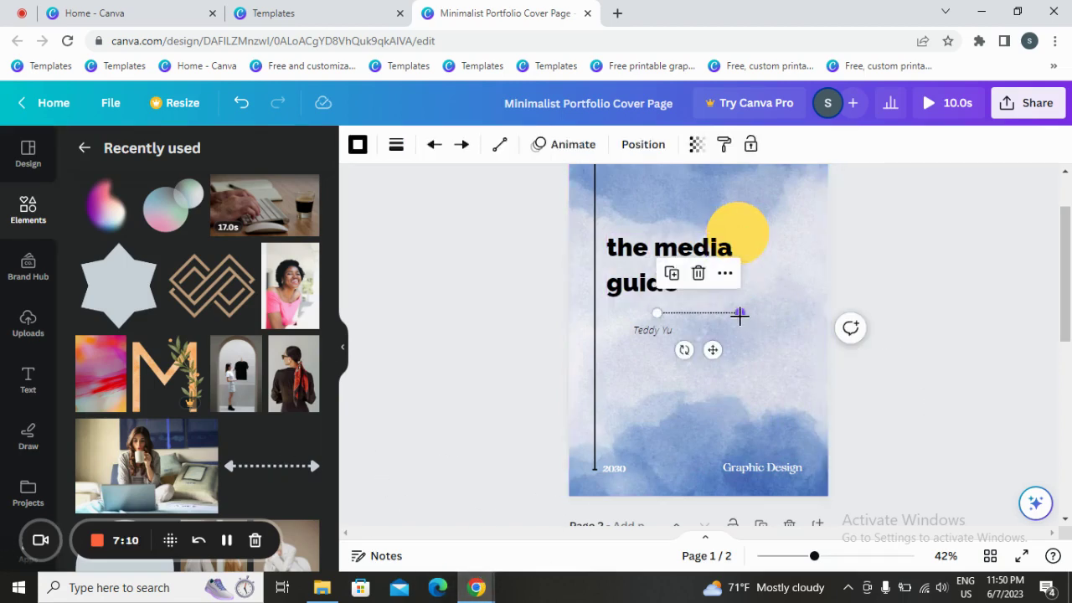
left_click_drag(739, 313, 769, 312)
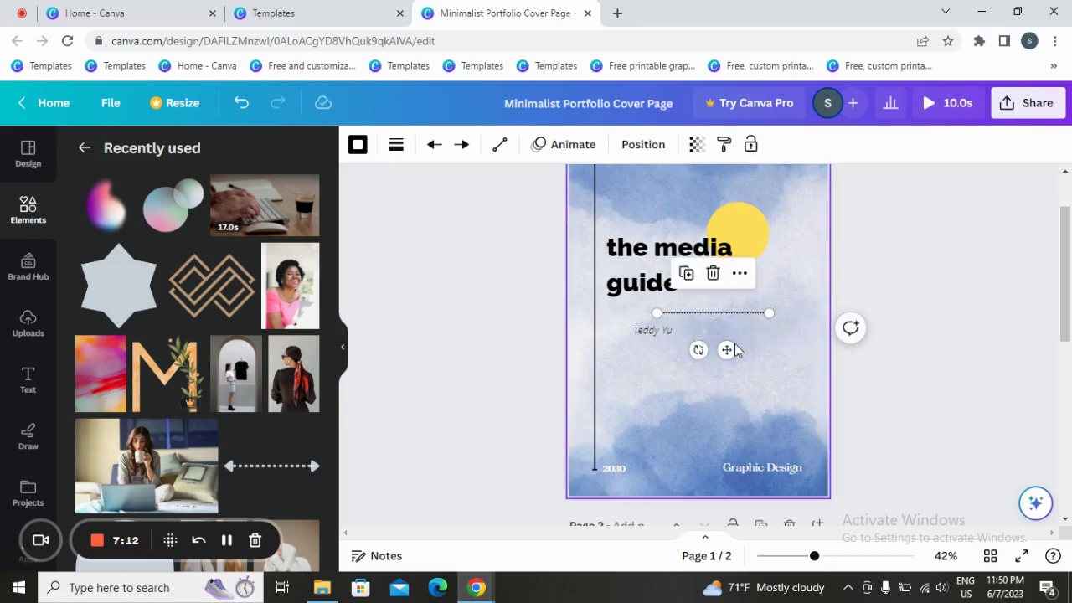
mouse_move(731, 358)
left_mouse_down()
mouse_move(666, 344)
mouse_move(676, 345)
left_mouse_up()
left_click(857, 268)
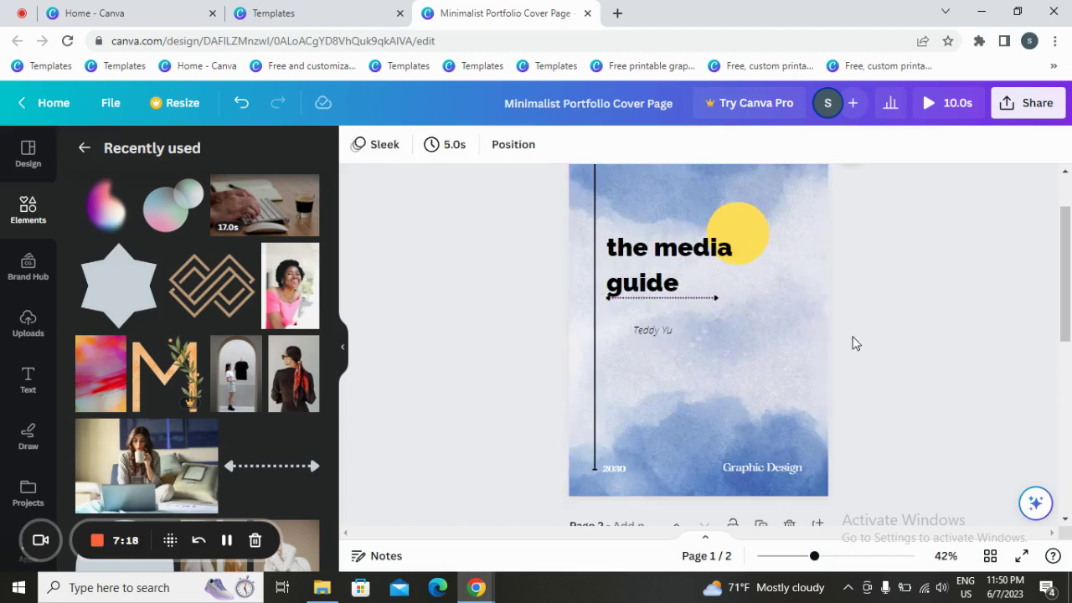
left_click_drag(687, 297, 688, 312)
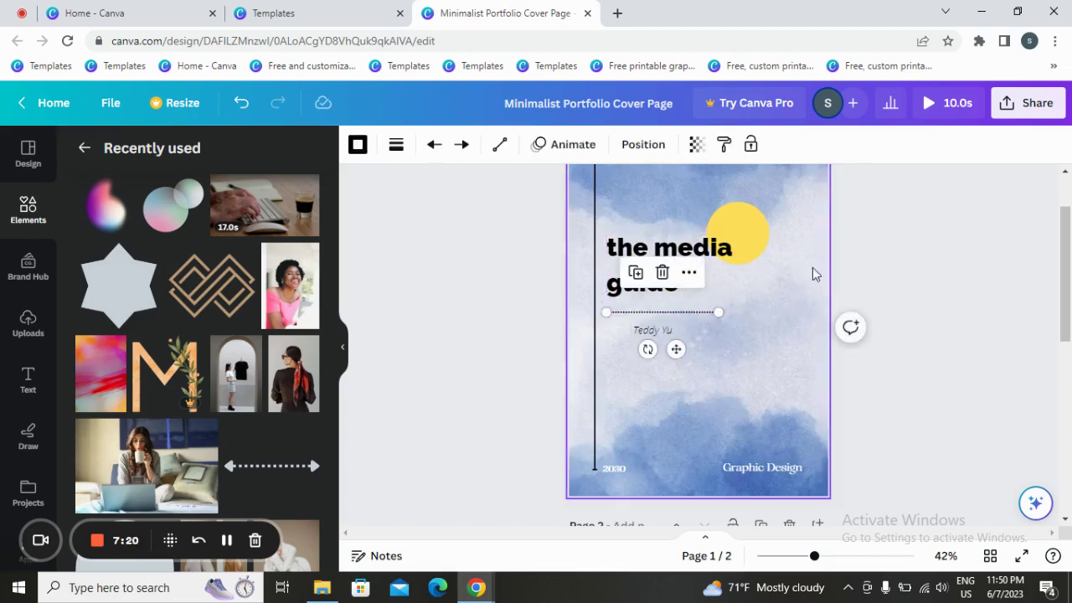
left_click(838, 281)
scroll(1009, 392, "down", 3)
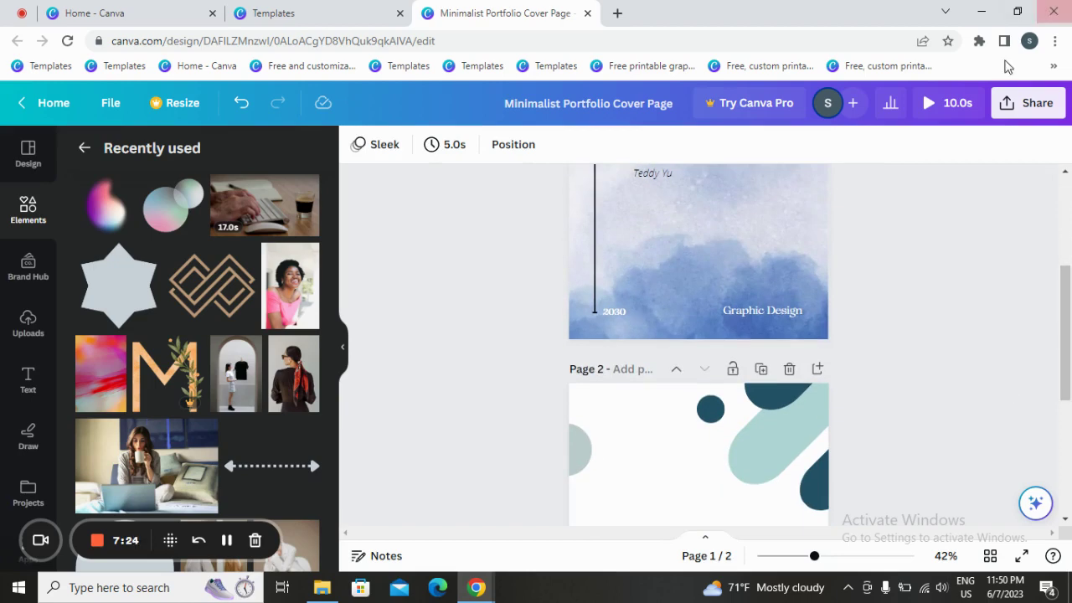
left_click(1024, 103)
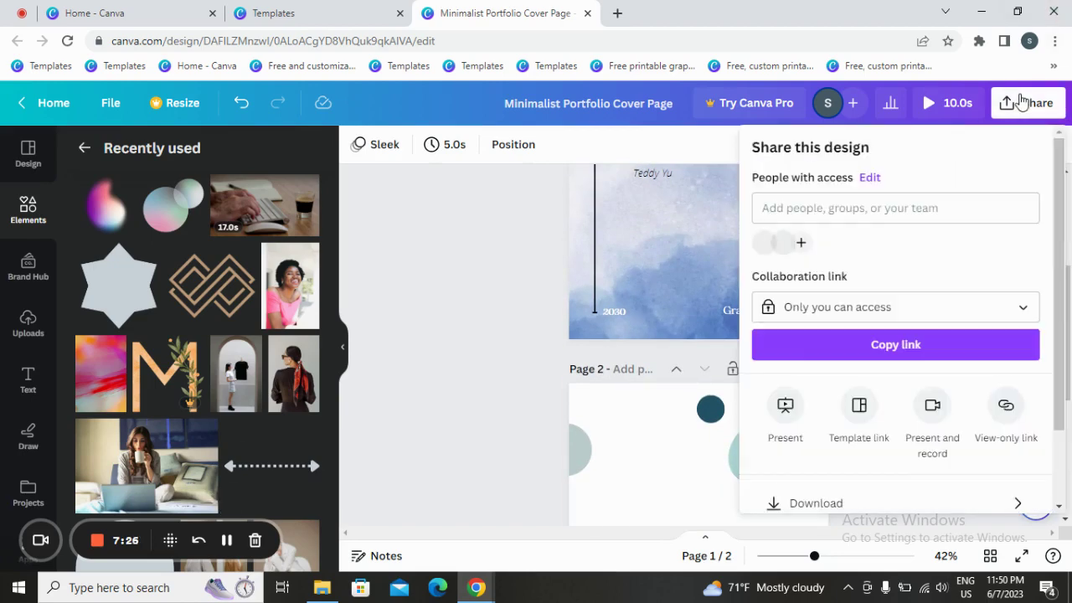
left_click(884, 503)
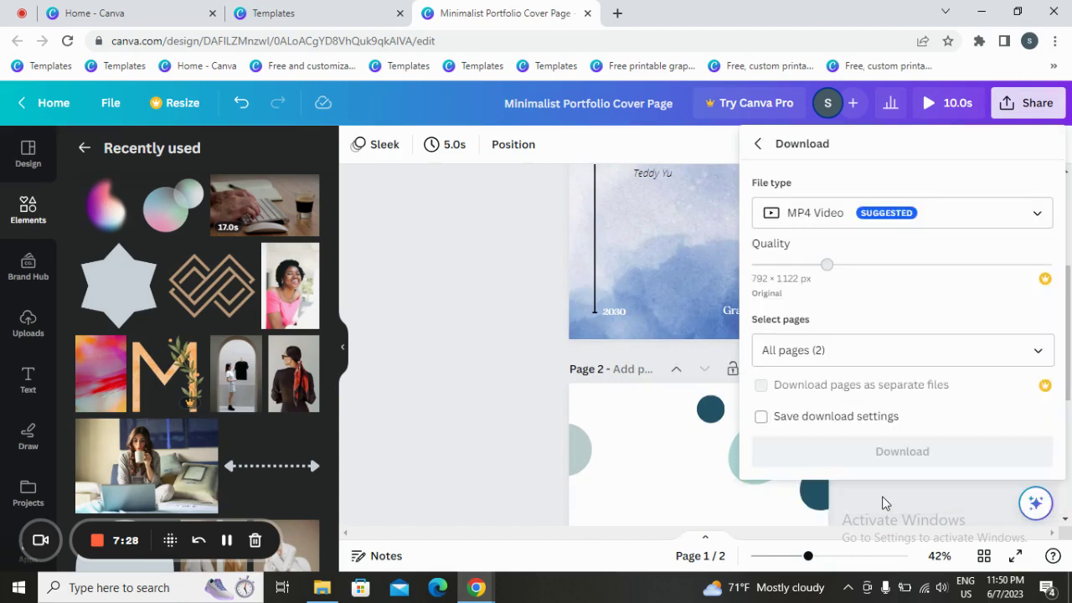
left_click(942, 221)
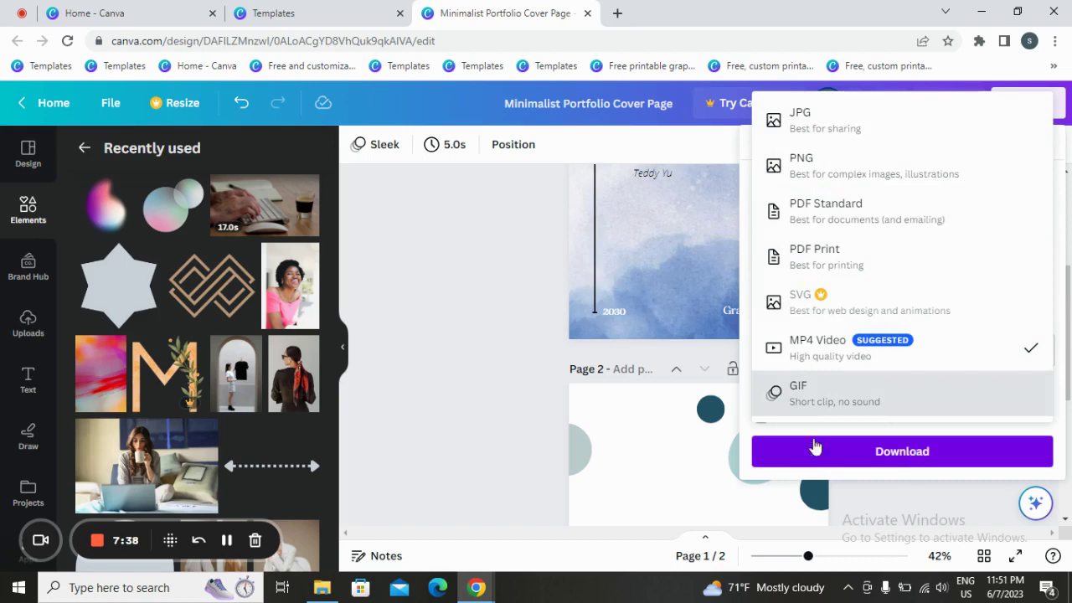
left_click(487, 393)
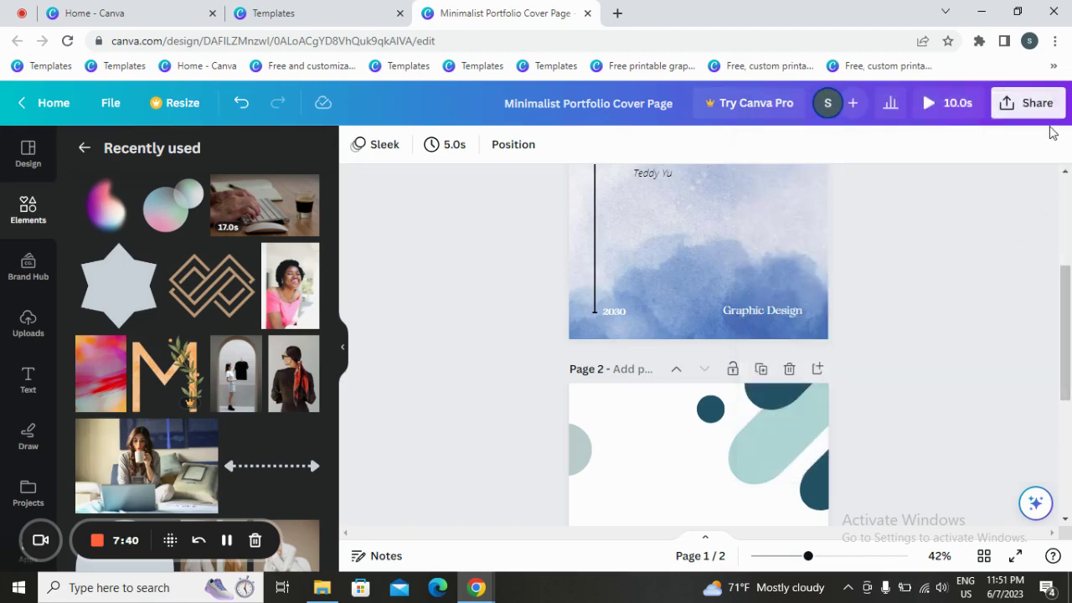
left_click(1034, 103)
scroll(856, 443, "down", 2)
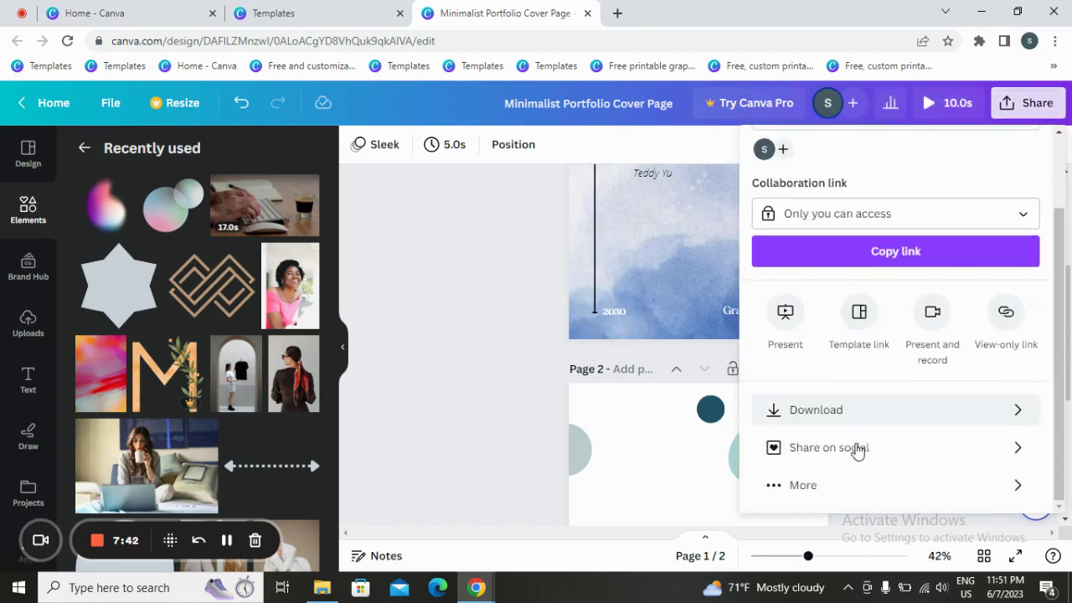
left_click(857, 449)
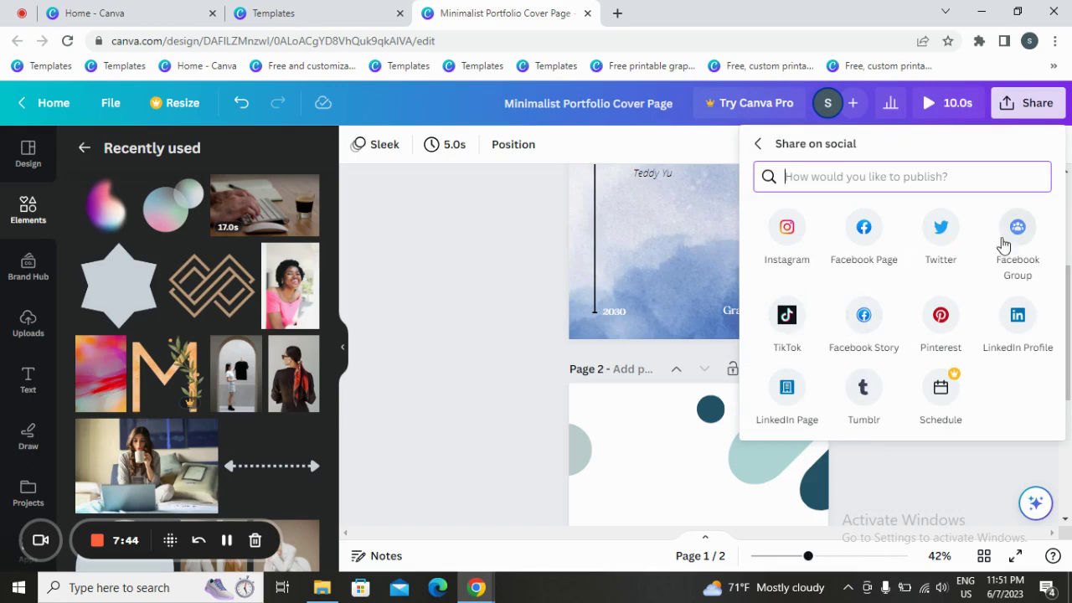
left_click(946, 485)
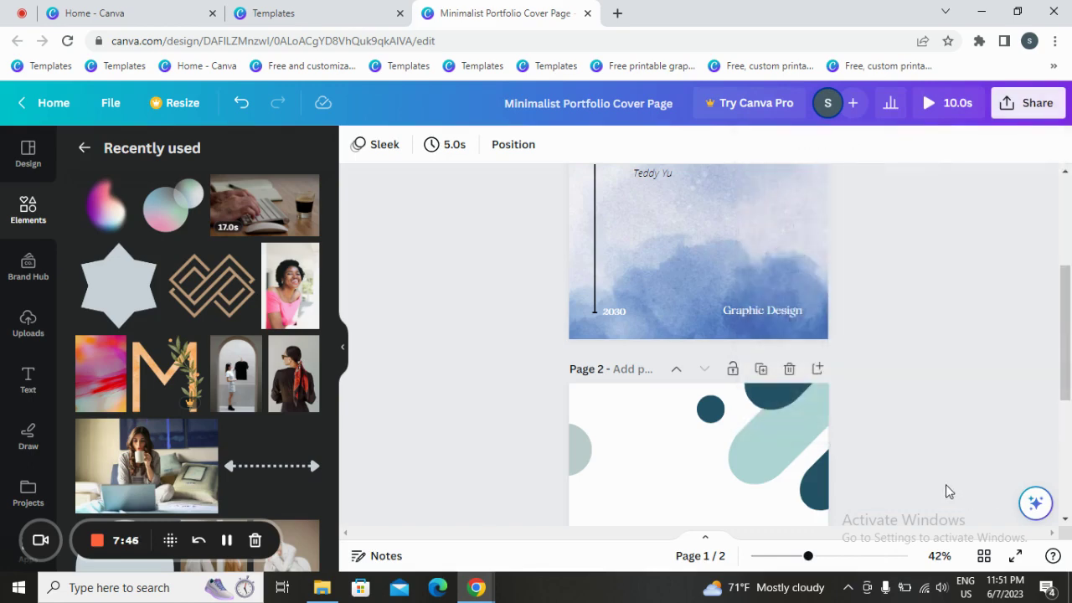